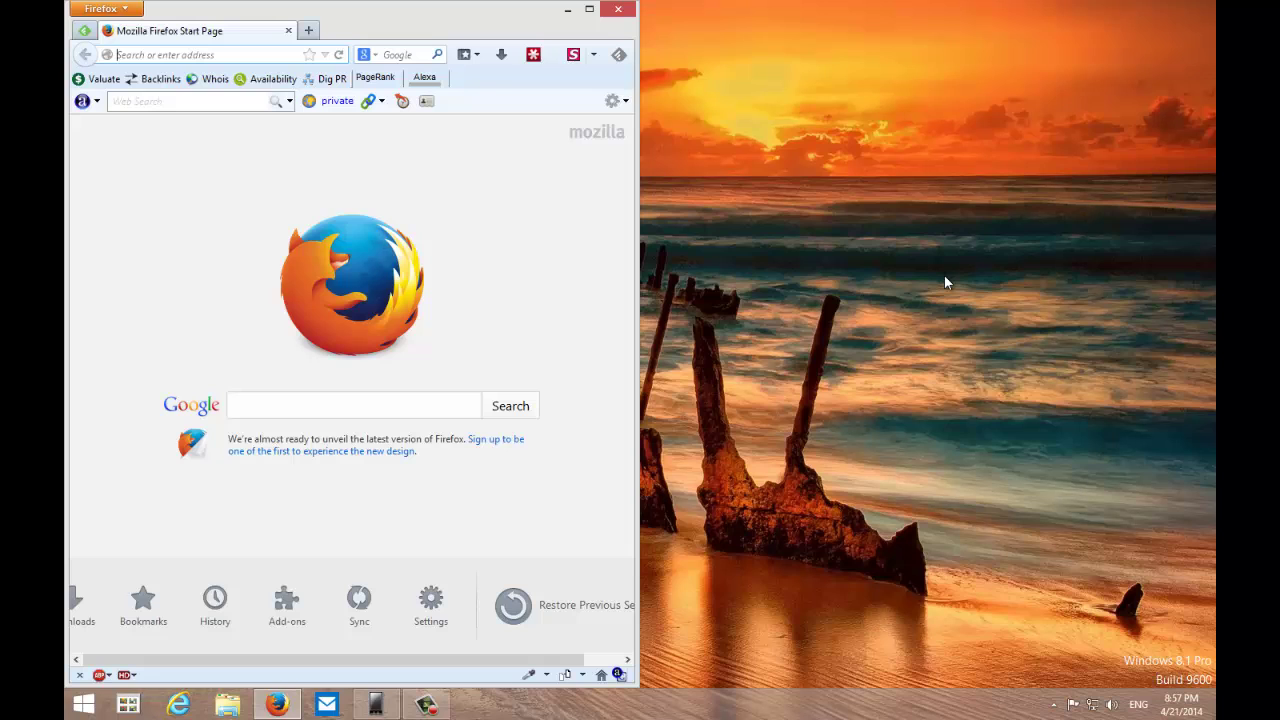
# Load windowsphone.com in a maximized Firefox and open the Apps+Games top apps list
pyautogui.write('wi')
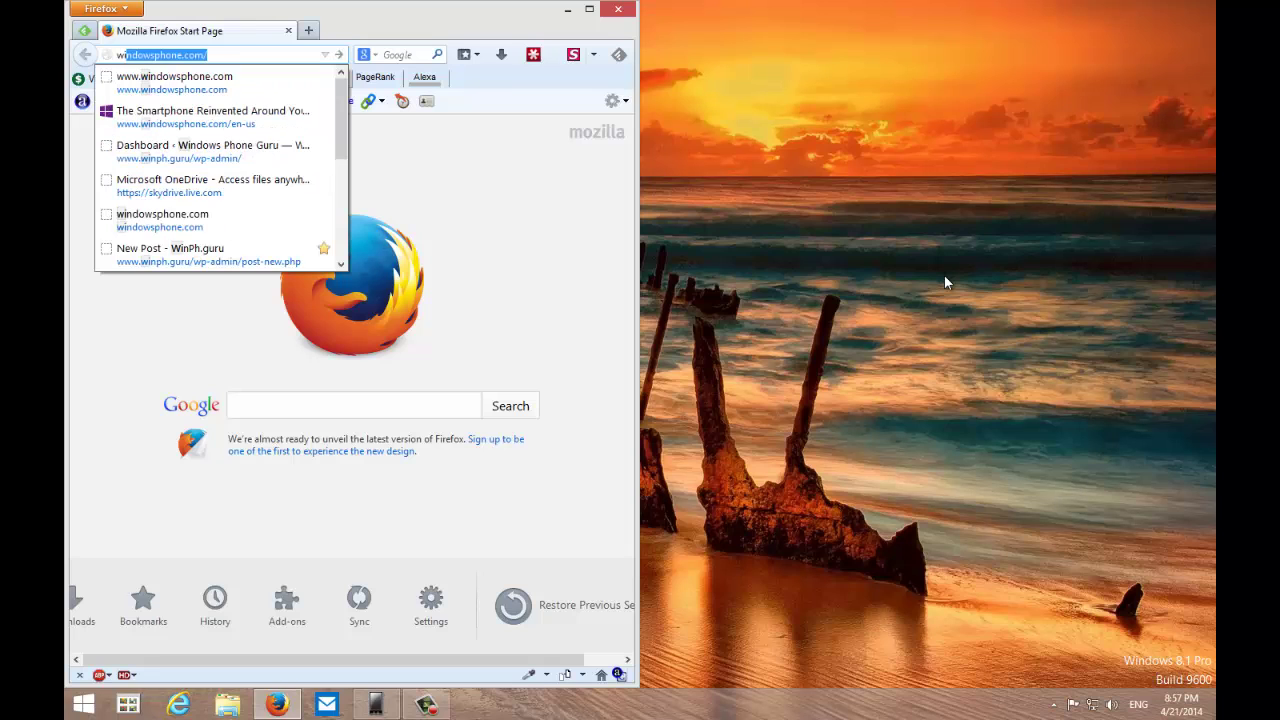
pyautogui.write('n')
pyautogui.press('Return')
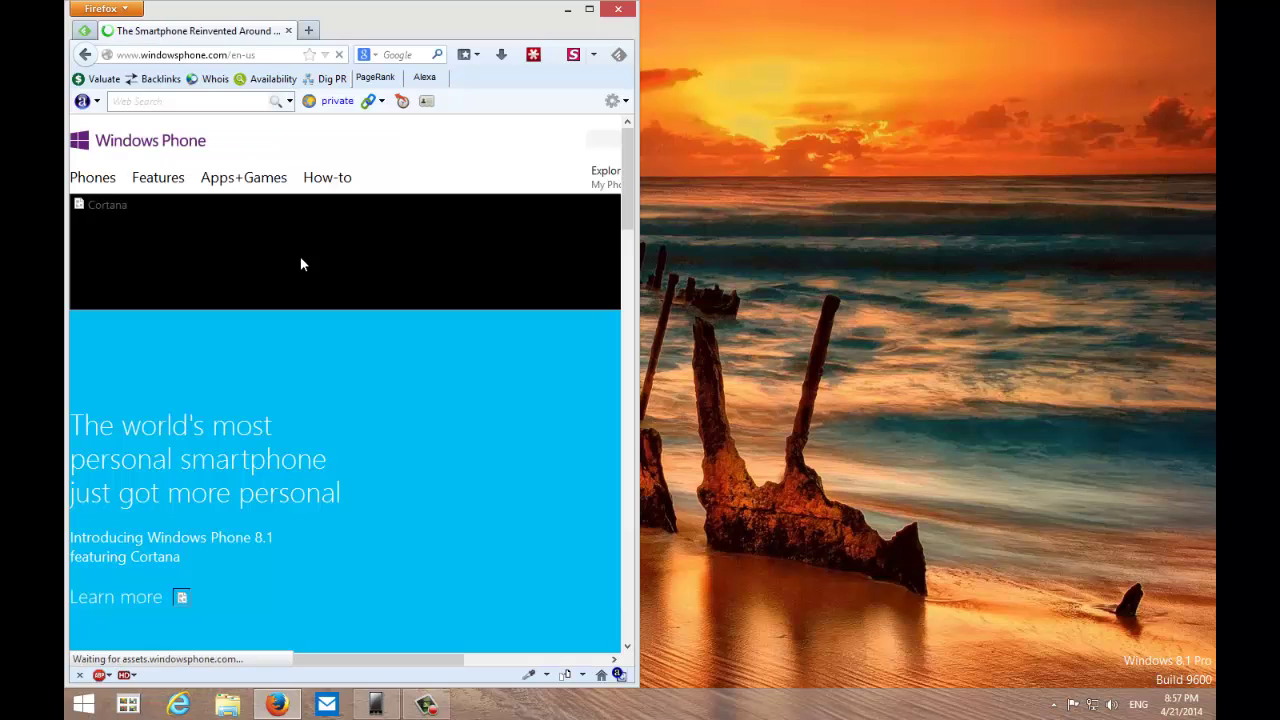
pyautogui.click(589, 9)
pyautogui.click(447, 162)
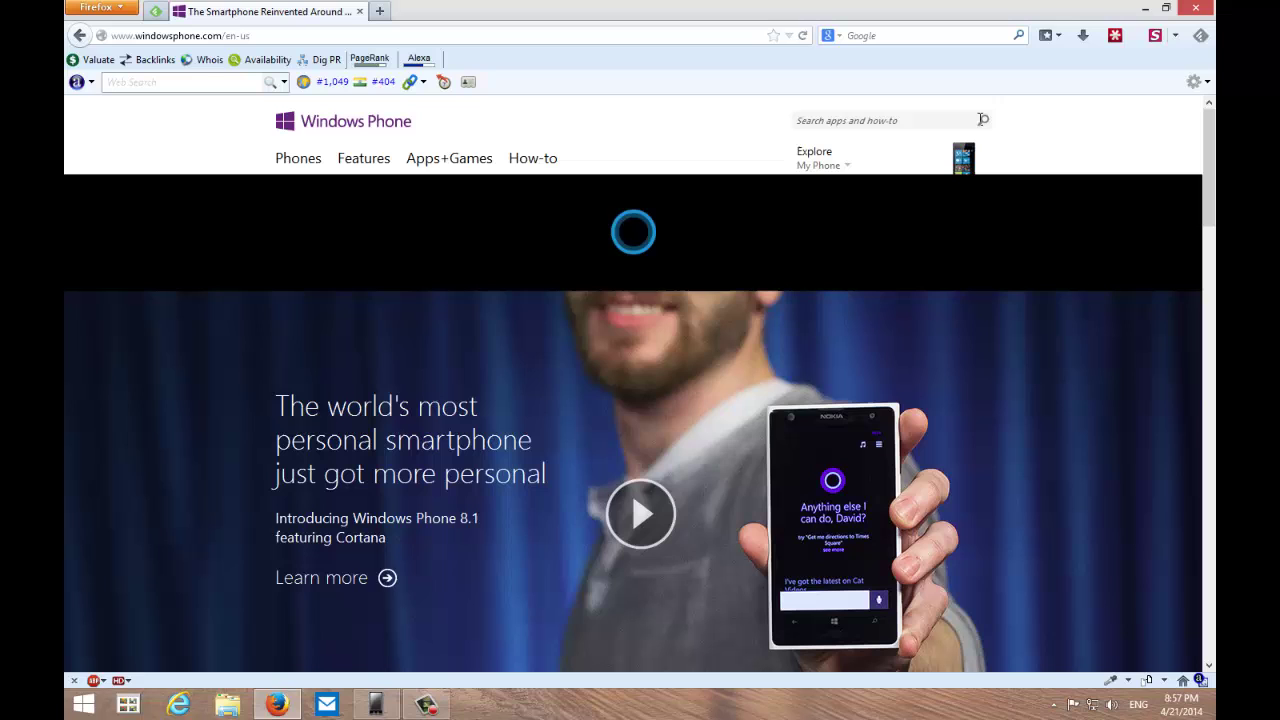
pyautogui.click(457, 161)
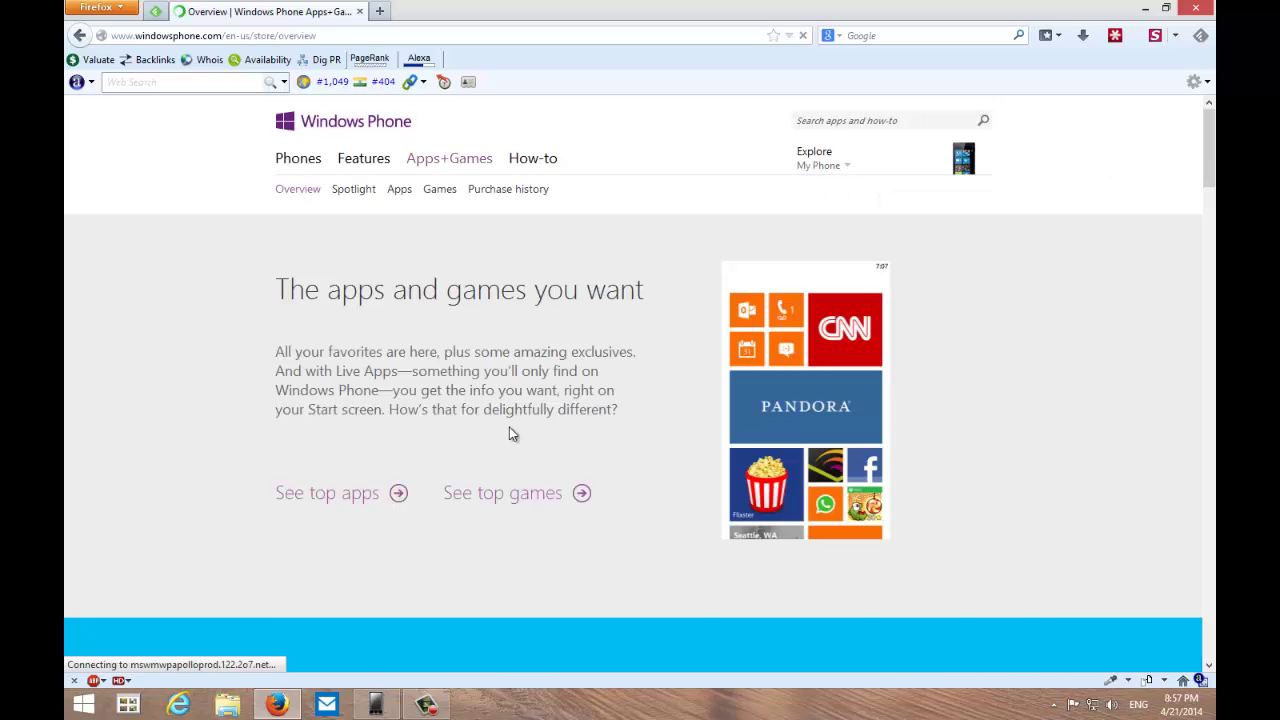
pyautogui.click(314, 505)
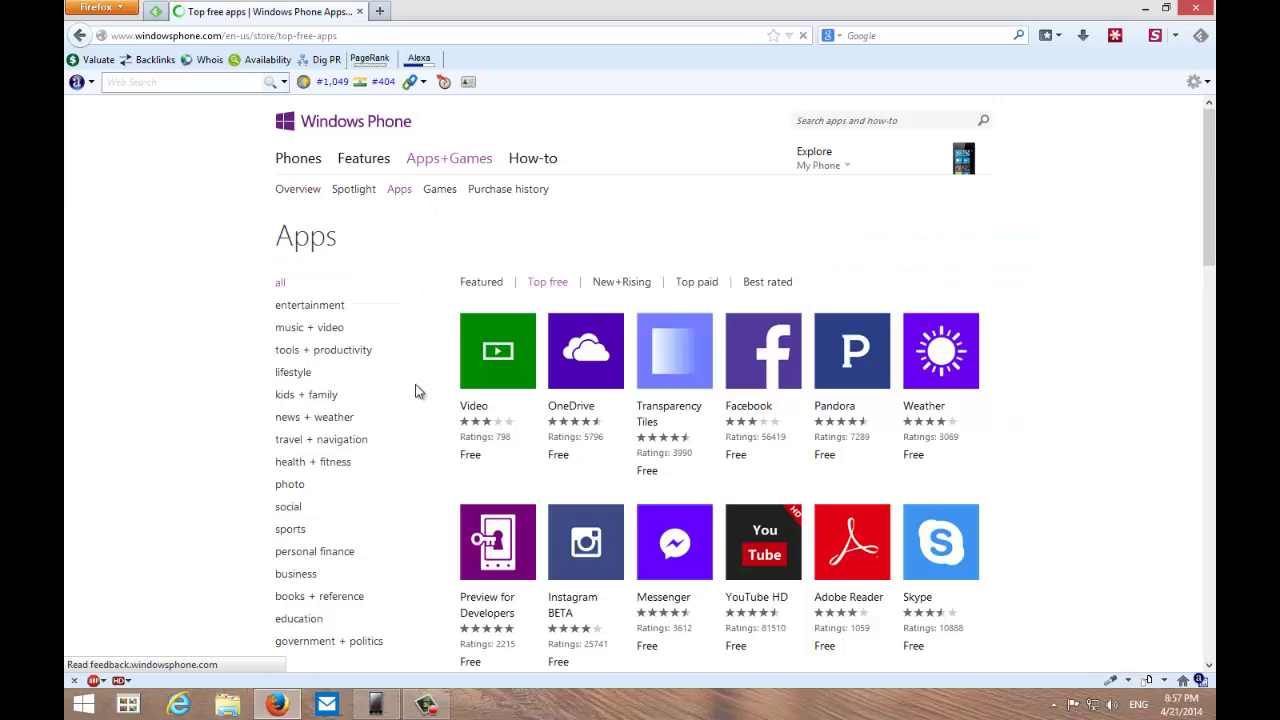
# Open the Viber and Vimeo app pages from the Top free apps list in new tabs
pyautogui.scroll(-4, 417, 391)
pyautogui.scroll(-3, 417, 400)
pyautogui.scroll(-5, 417, 400)
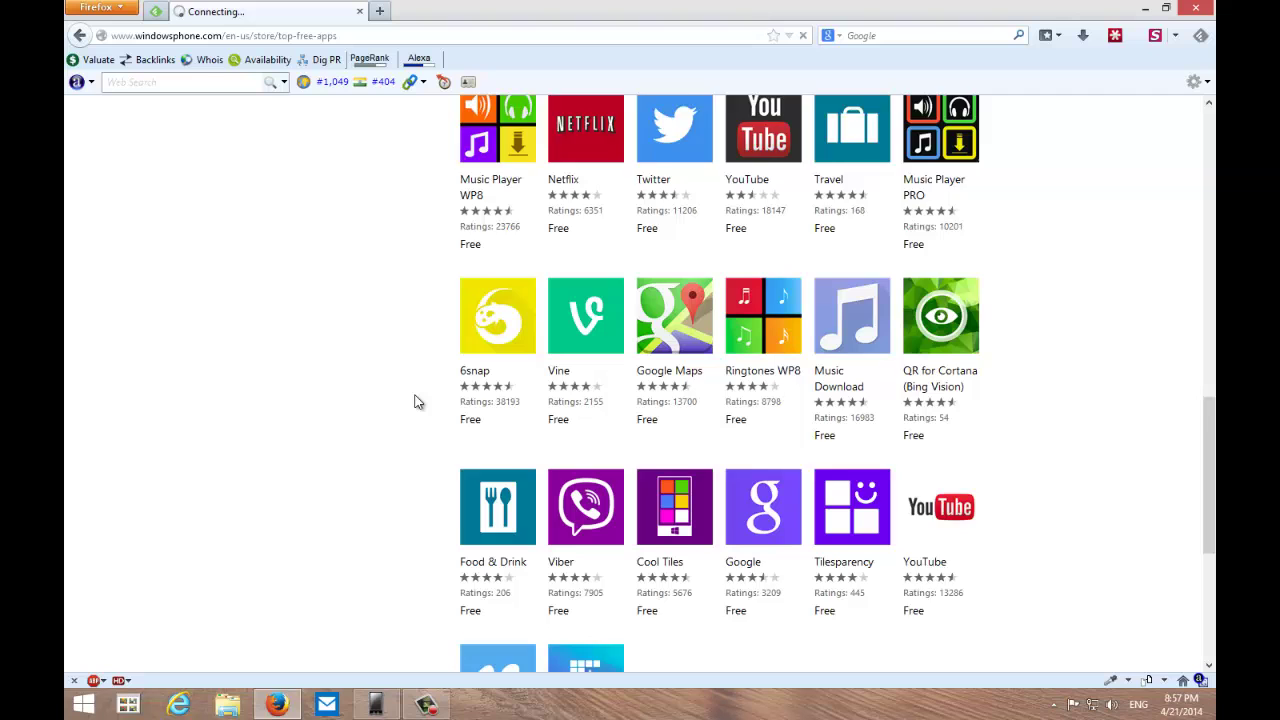
pyautogui.scroll(-2, 414, 400)
pyautogui.scroll(-2, 585, 368)
pyautogui.rightClick(604, 290)
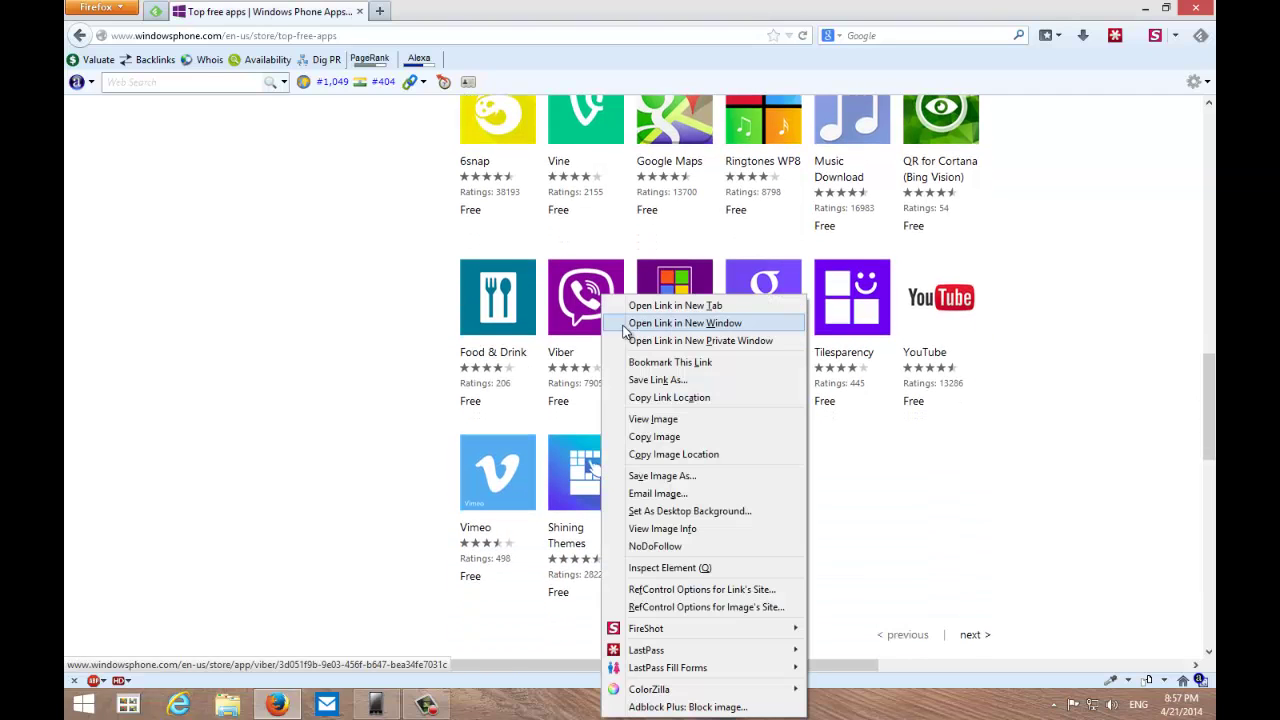
pyautogui.click(645, 320)
pyautogui.rightClick(487, 511)
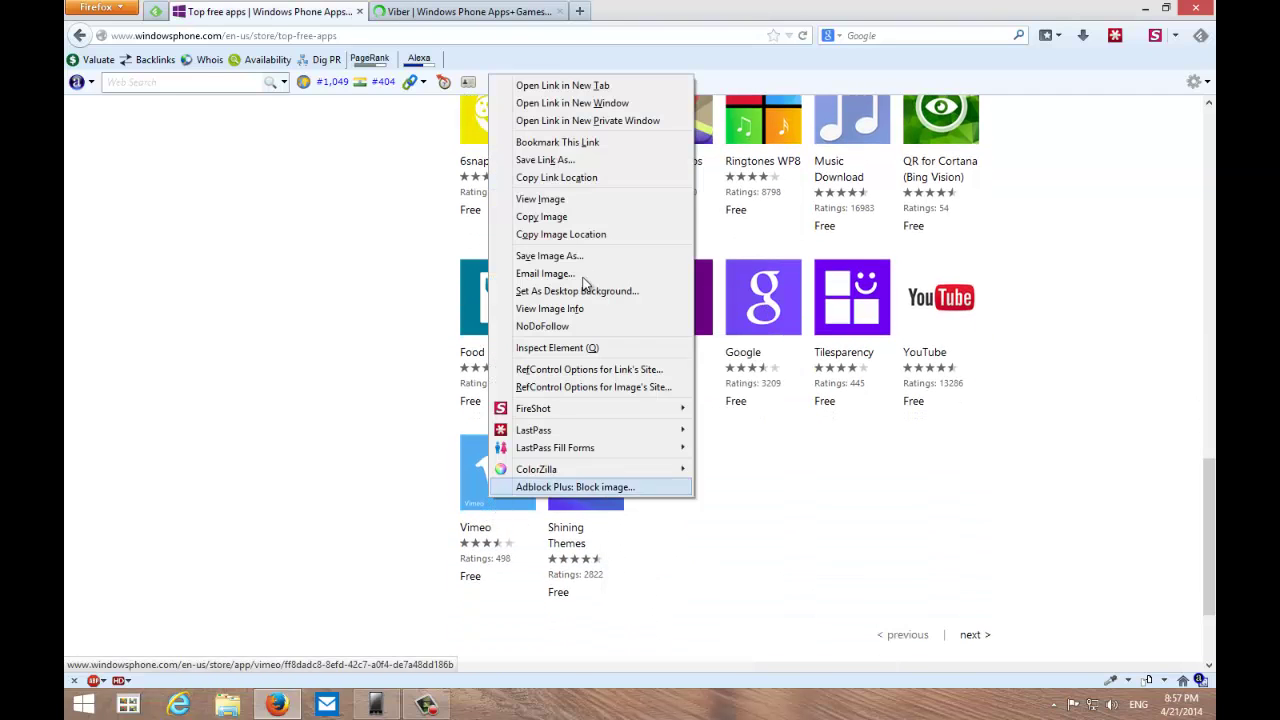
pyautogui.click(563, 87)
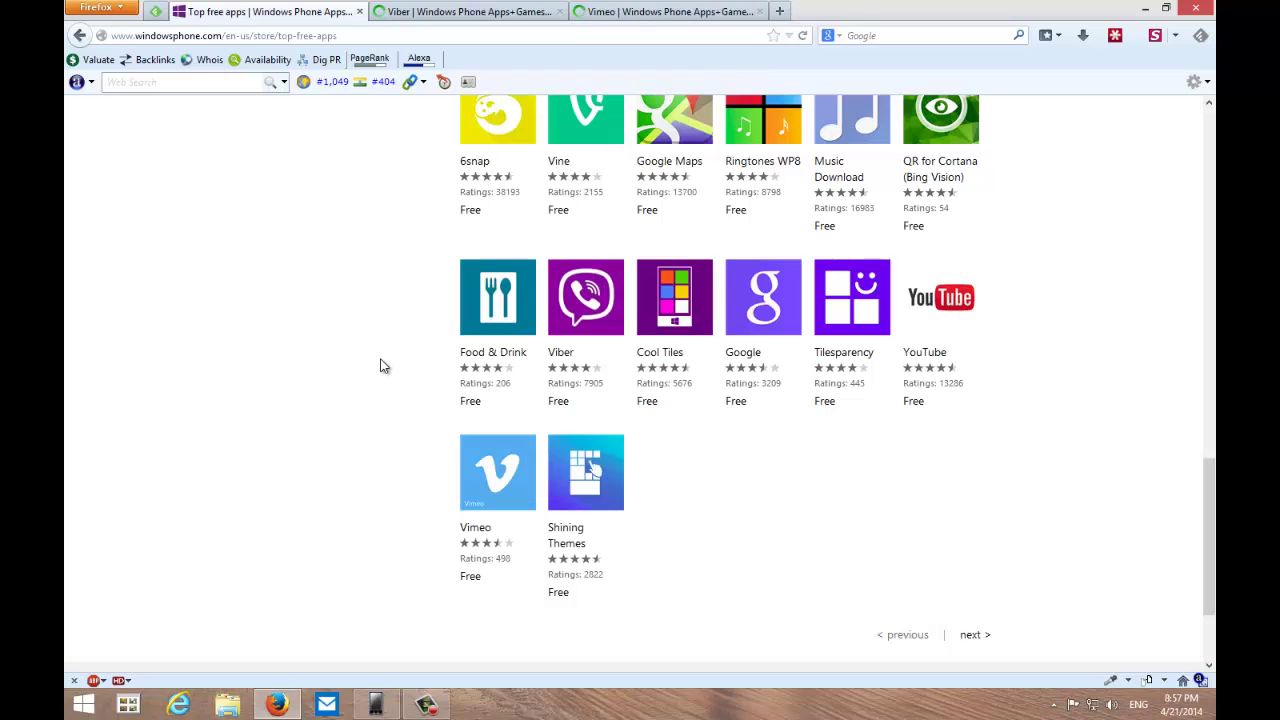
# Save vimeo.xap using the Vimeo page's manual download link
pyautogui.click(663, 11)
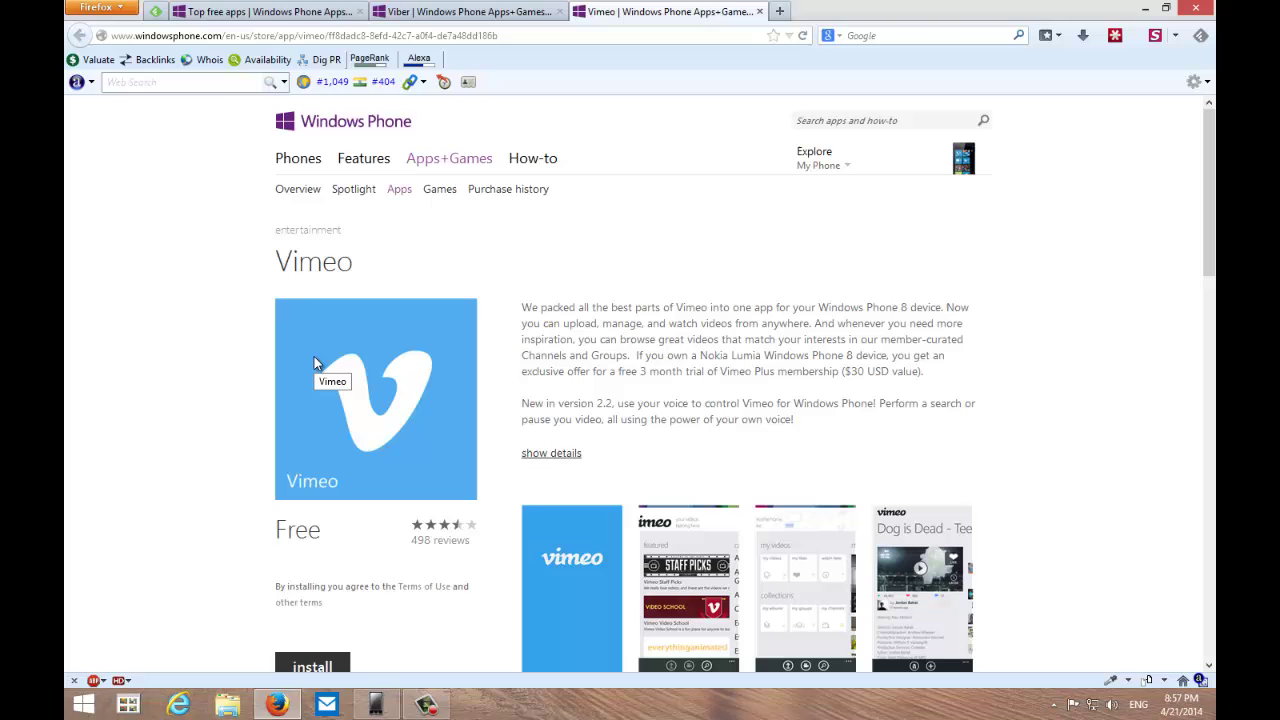
pyautogui.scroll(-10, 314, 356)
pyautogui.scroll(-5, 314, 356)
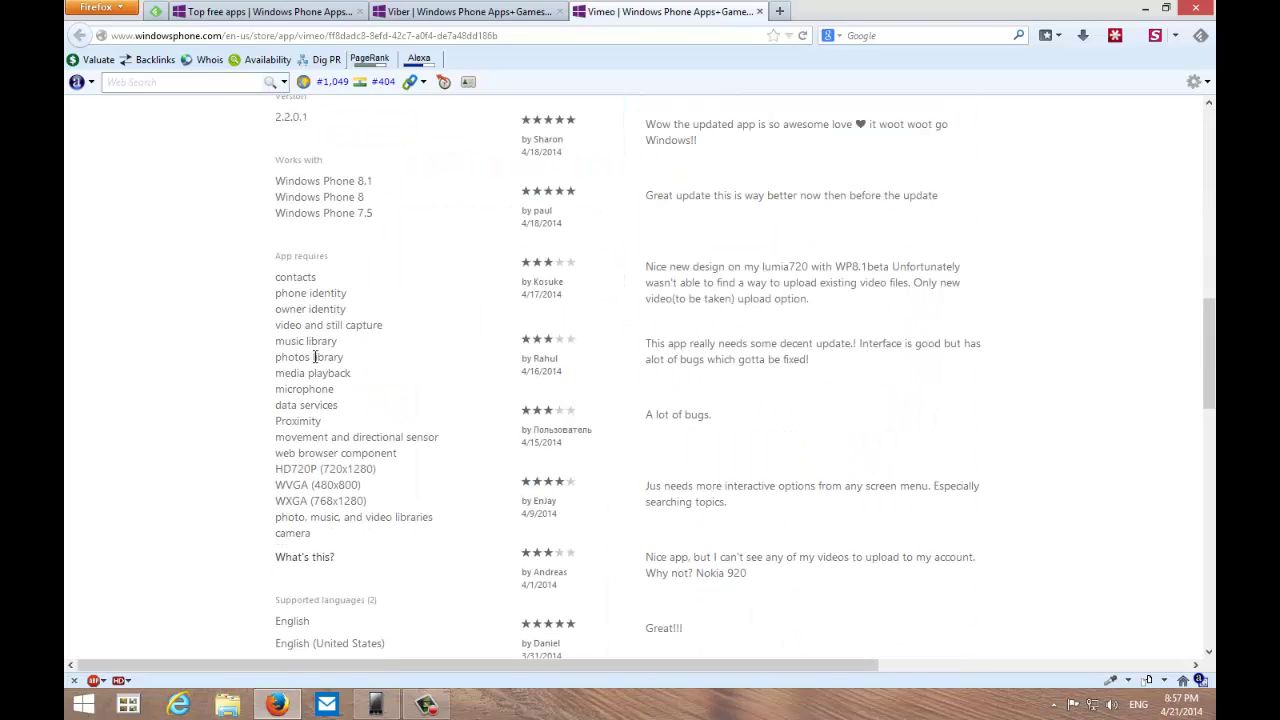
pyautogui.scroll(-1, 314, 356)
pyautogui.scroll(-5, 314, 360)
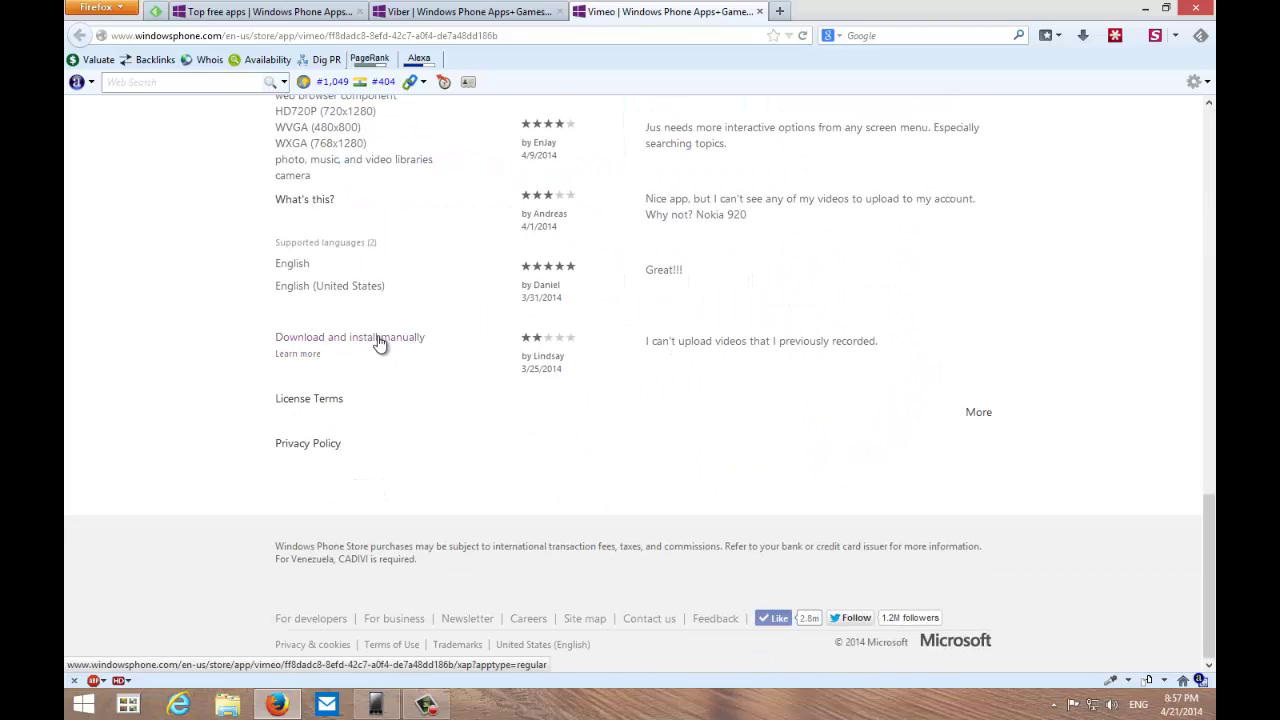
pyautogui.click(402, 345)
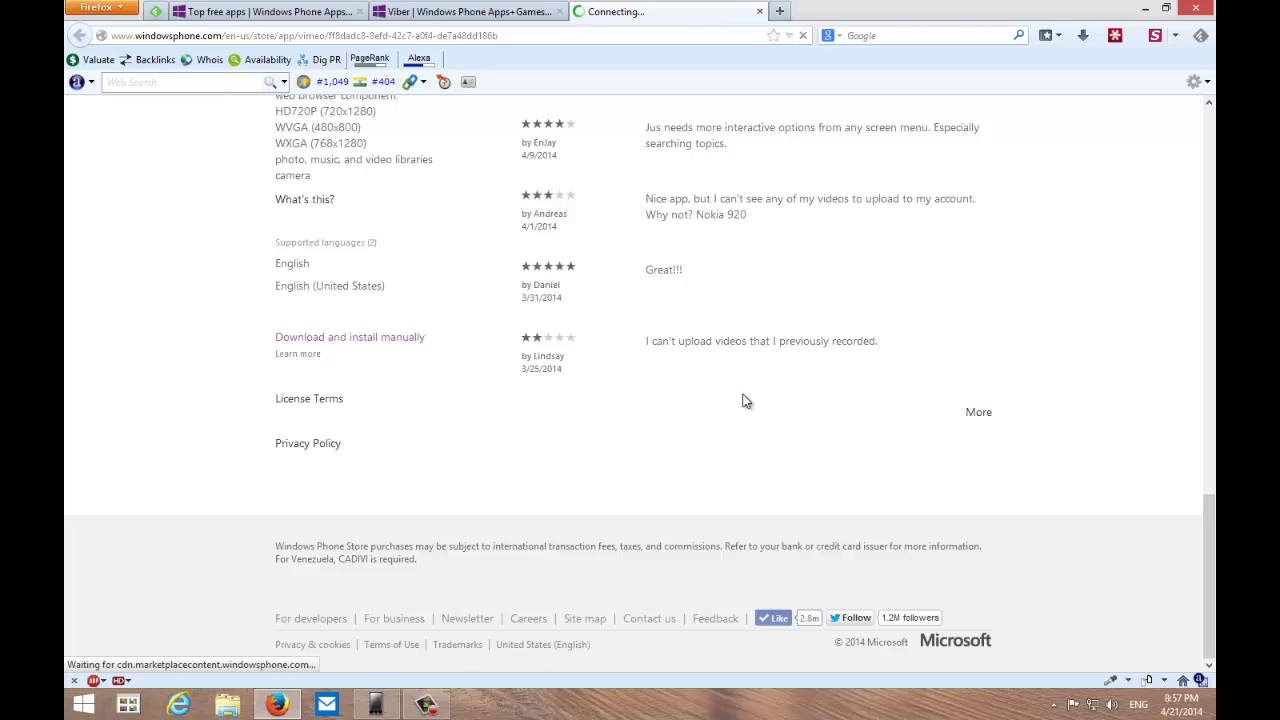
pyautogui.click(246, 362)
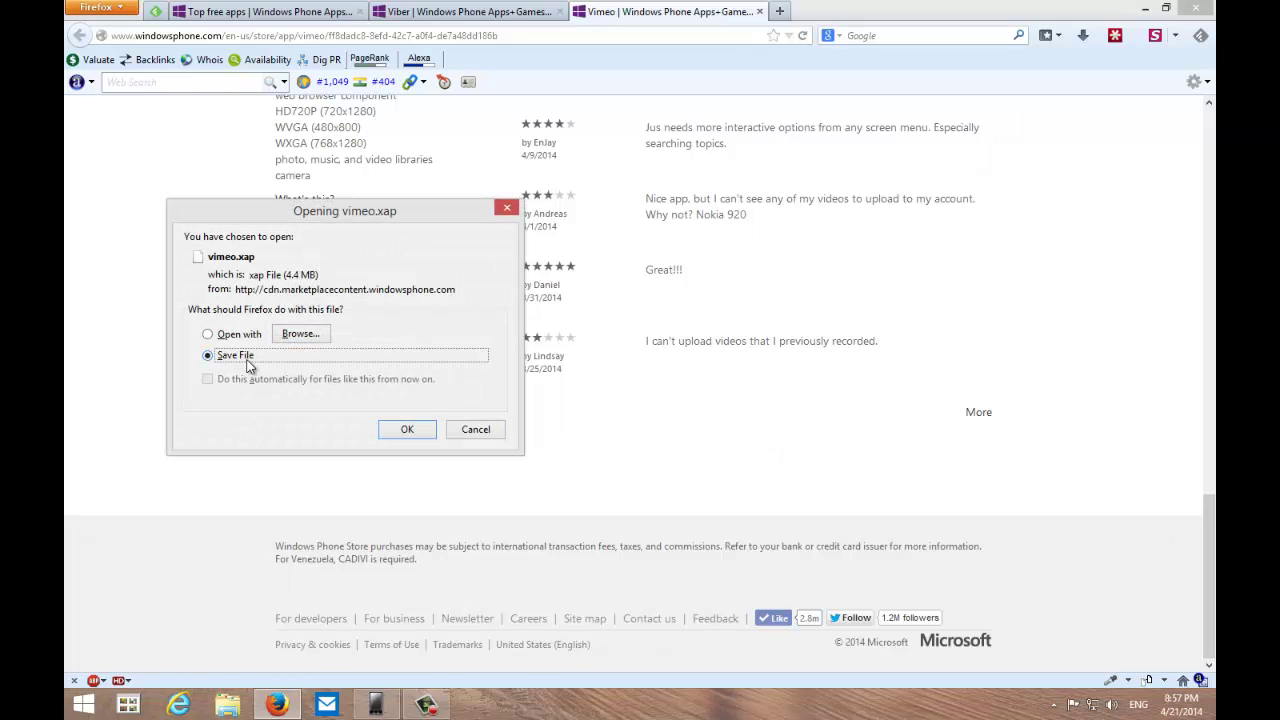
pyautogui.click(490, 432)
# Request the viber.xap manual download from the Viber page and return to its top
pyautogui.click(485, 12)
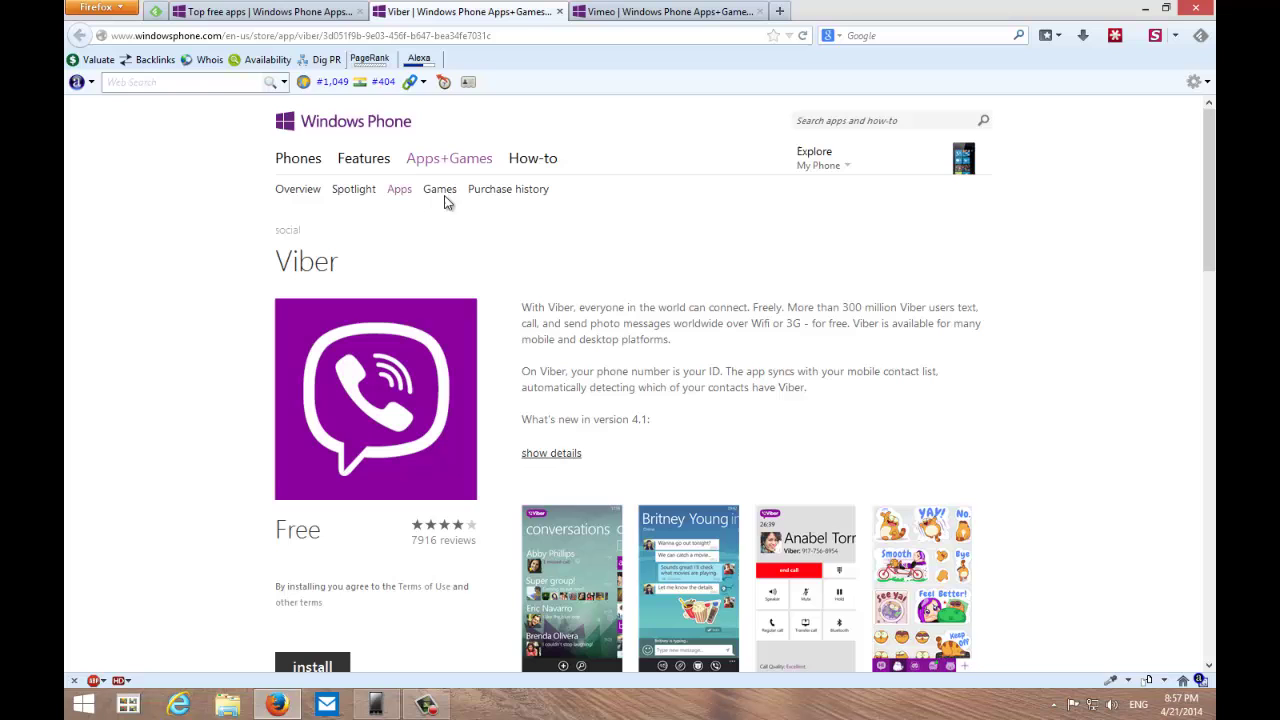
pyautogui.scroll(-3, 220, 452)
pyautogui.scroll(-7, 220, 452)
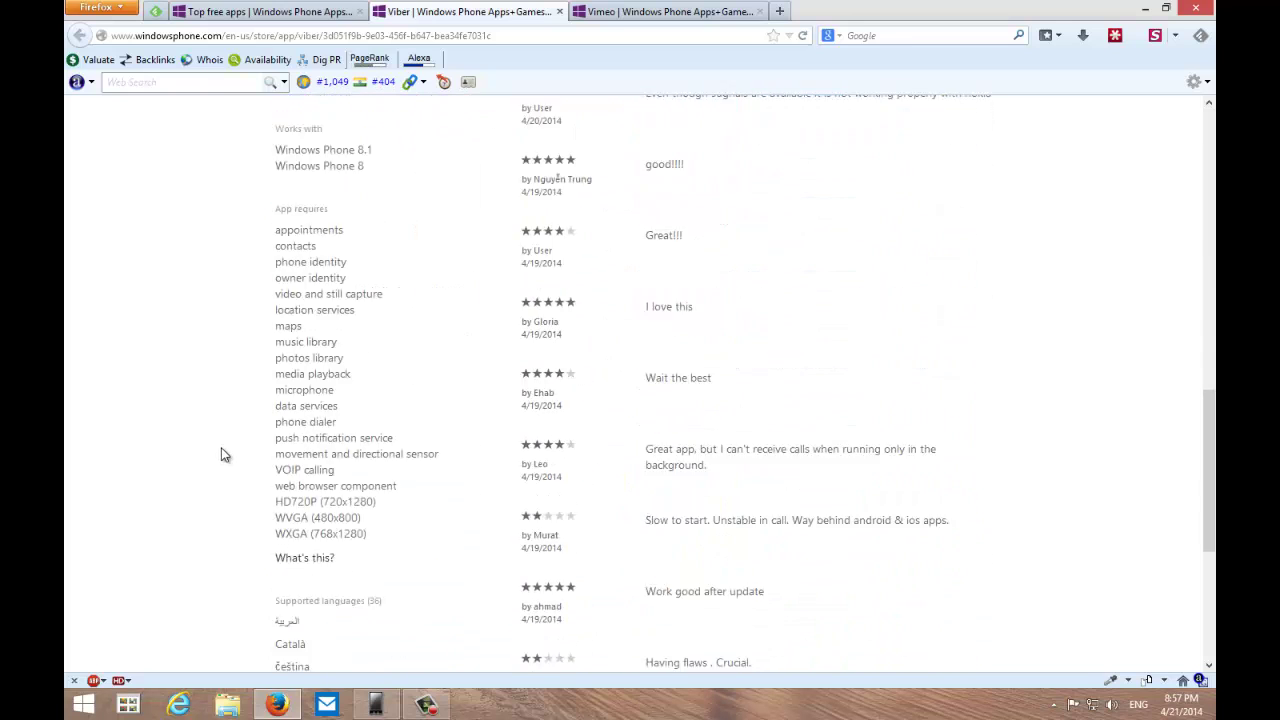
pyautogui.scroll(-5, 224, 450)
pyautogui.click(330, 430)
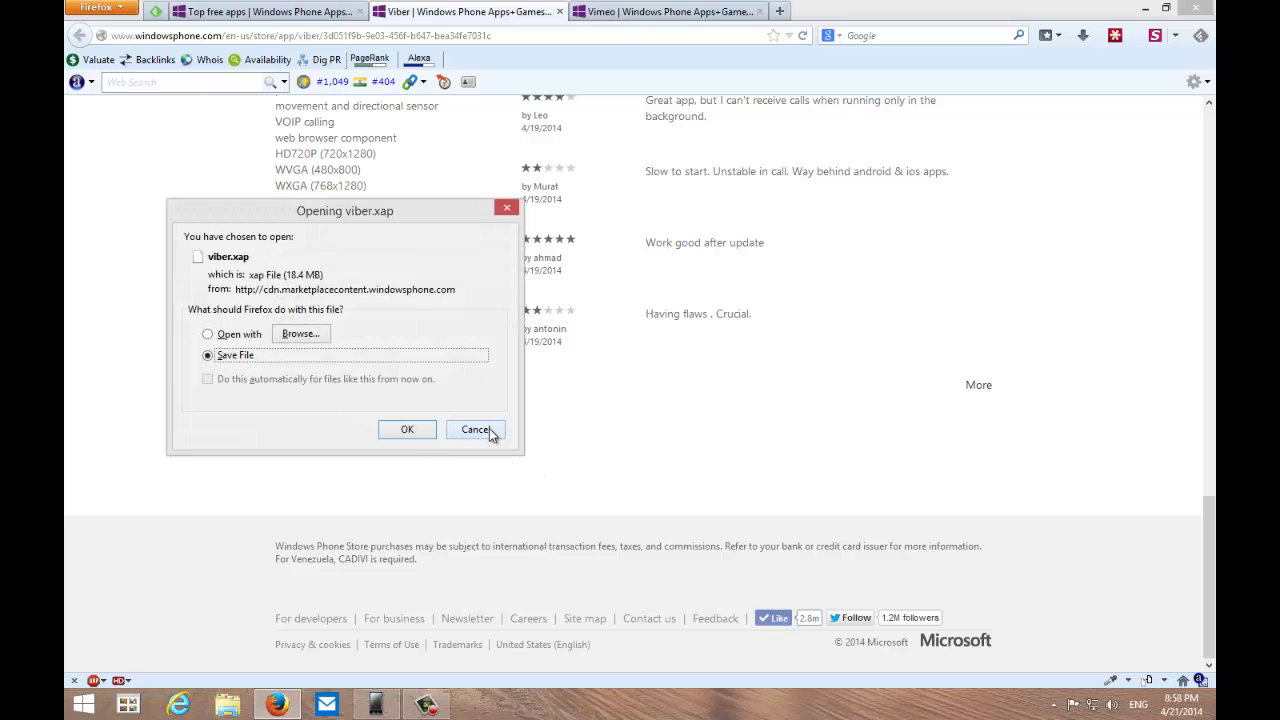
pyautogui.click(489, 432)
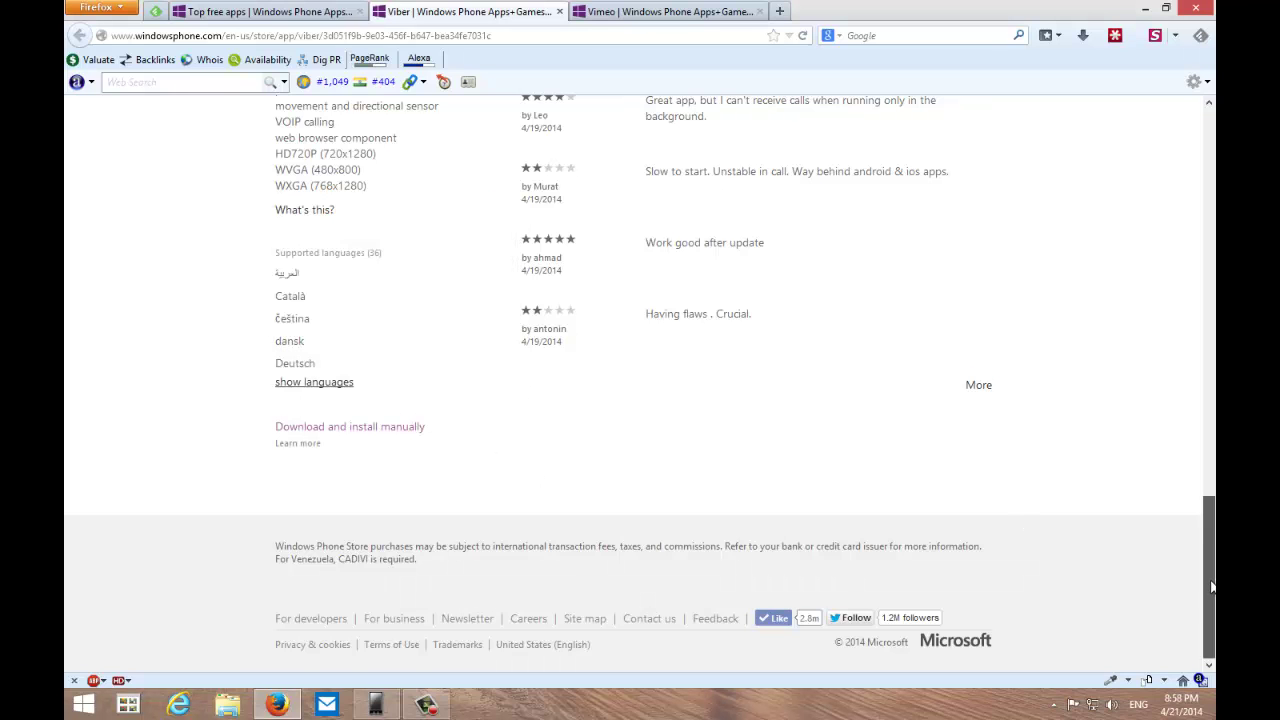
pyautogui.moveTo(1211, 587); pyautogui.dragTo(1166, 200)
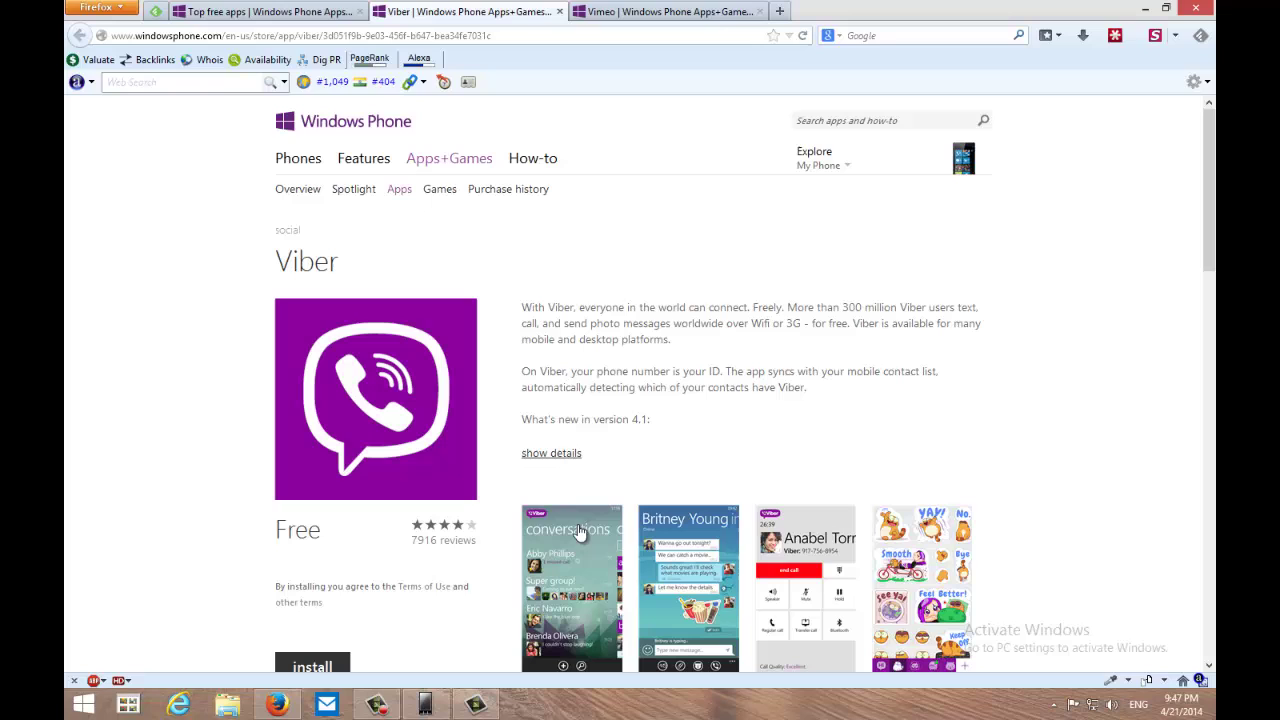
# Open the Downloads folder in File Explorer from the Start screen
pyautogui.click(83, 704)
pyautogui.click(225, 292)
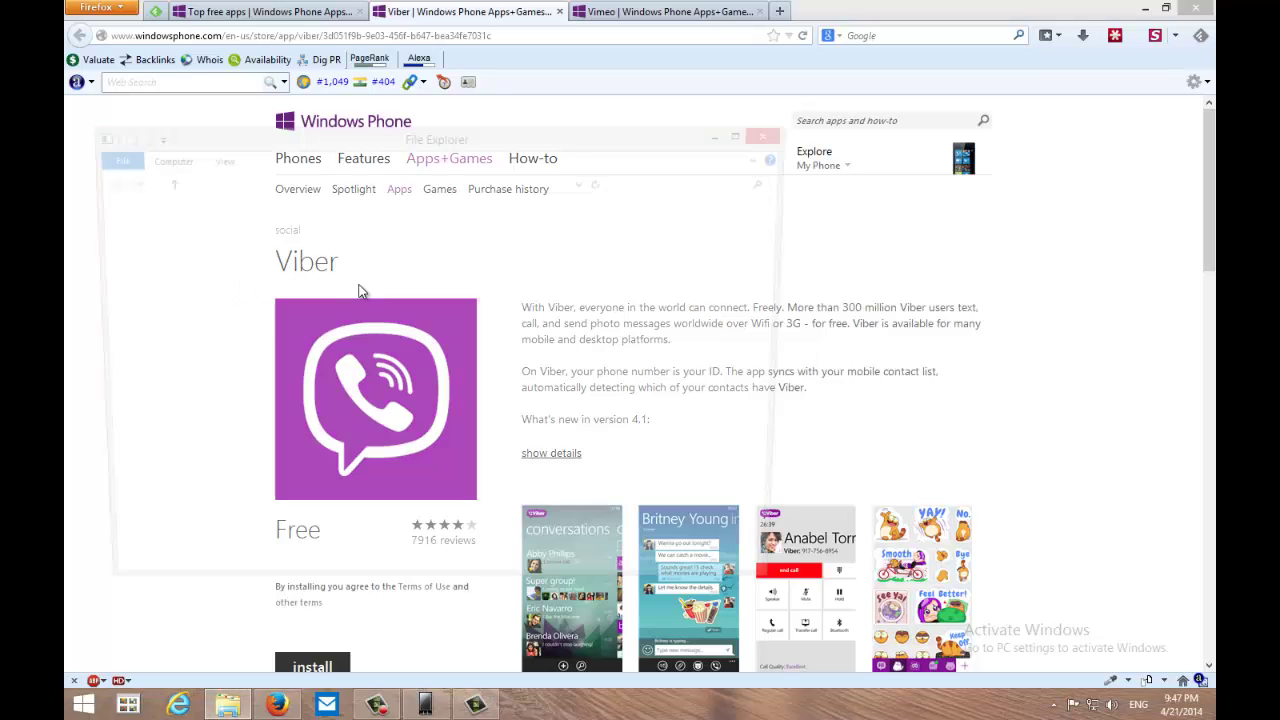
pyautogui.click(150, 246)
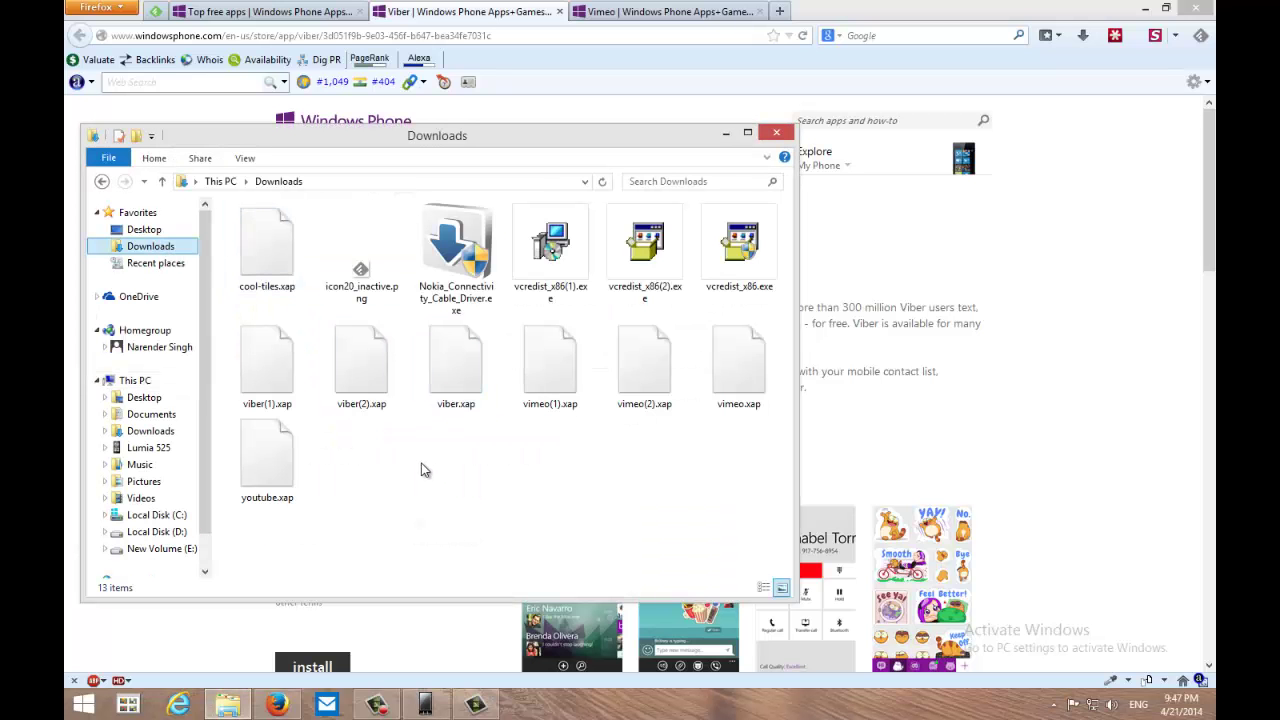
pyautogui.click(493, 467)
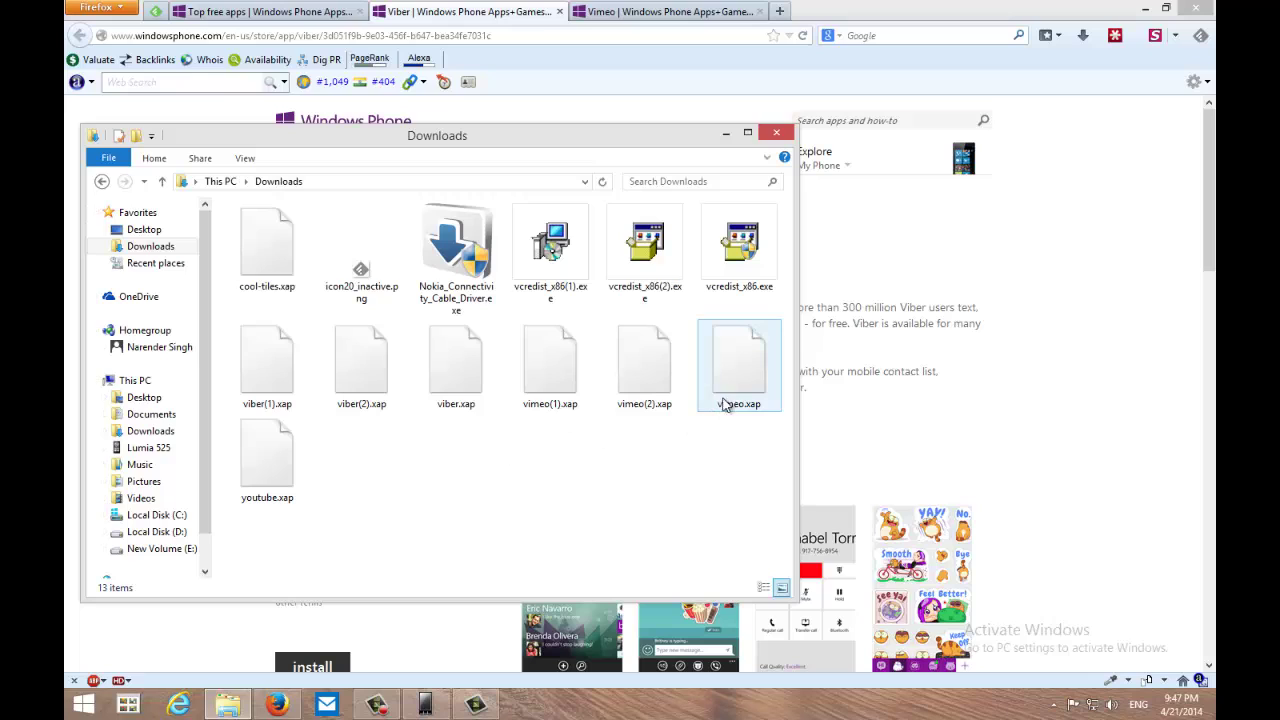
pyautogui.moveTo(739, 365)
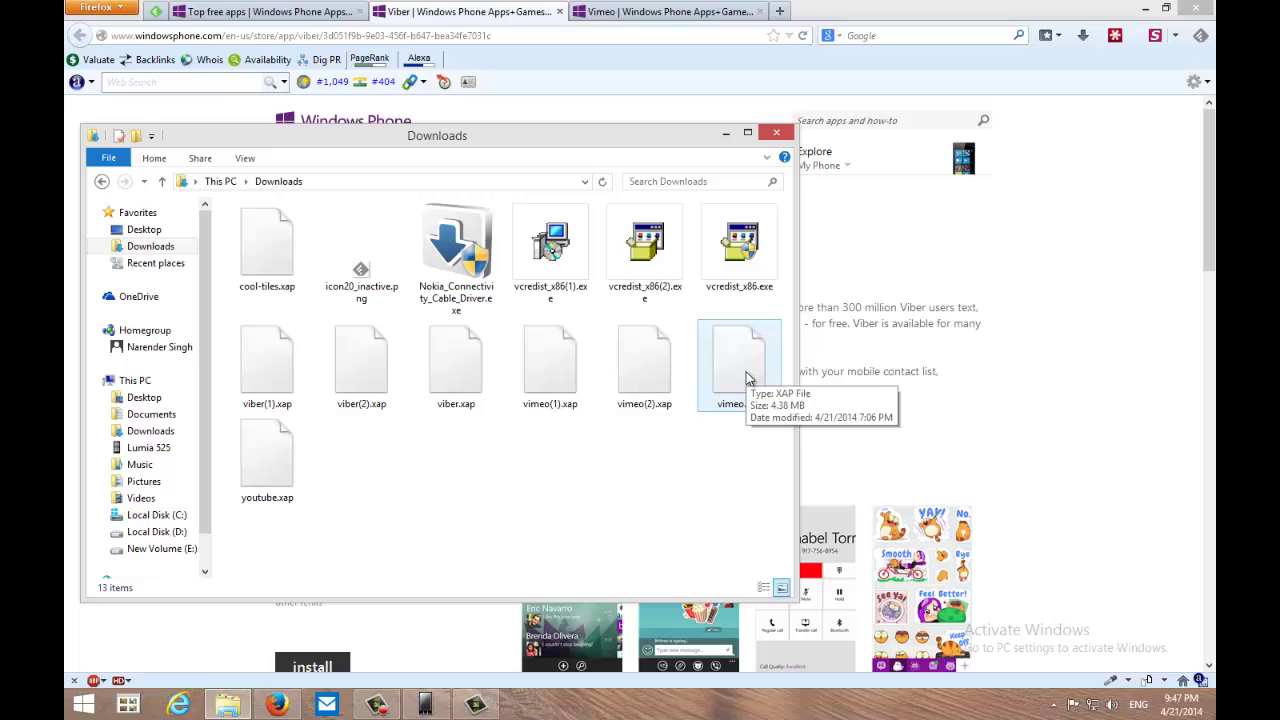
# Copy viber.xap and vimeo.xap together, then open the connected Lumia 525
pyautogui.click(745, 378)
pyautogui.keyDown('ctrl'); pyautogui.click(472, 390); pyautogui.keyUp('ctrl')
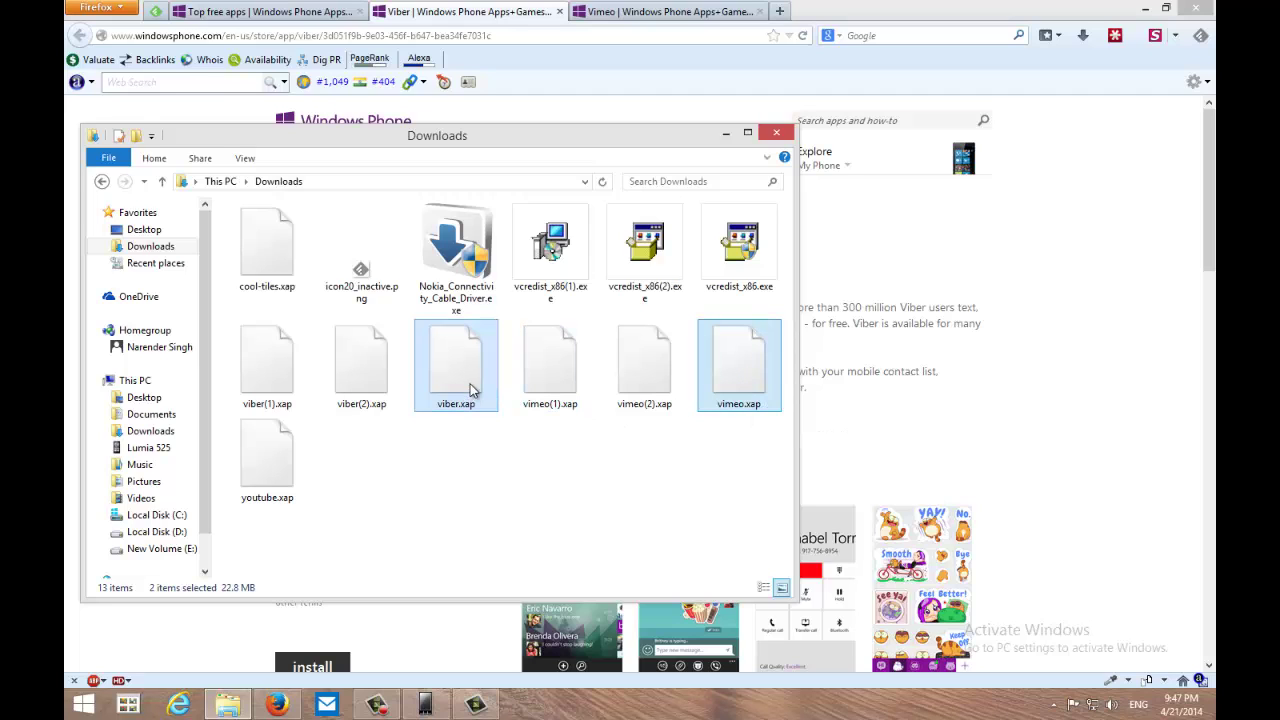
pyautogui.rightClick(476, 376)
pyautogui.click(545, 470)
pyautogui.click(155, 450)
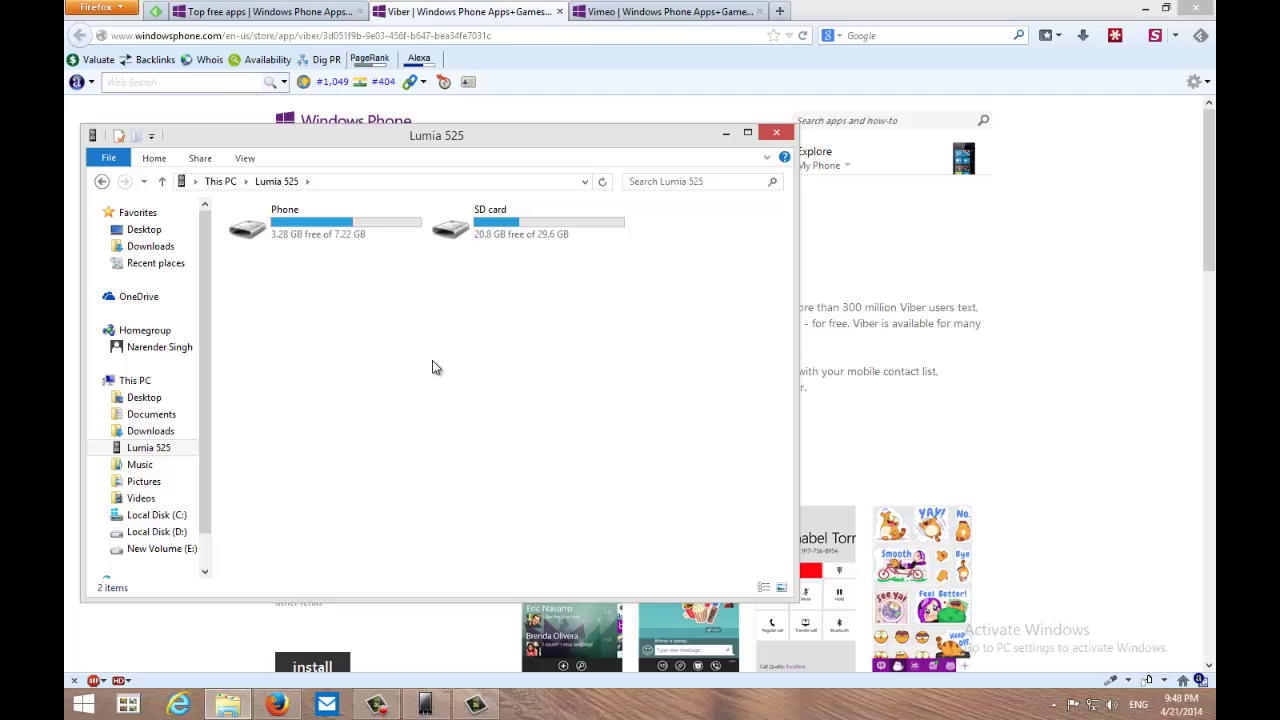
# Paste both xap files into New Folder on the Lumia 525's Phone storage and close Explorer
pyautogui.doubleClick(357, 248)
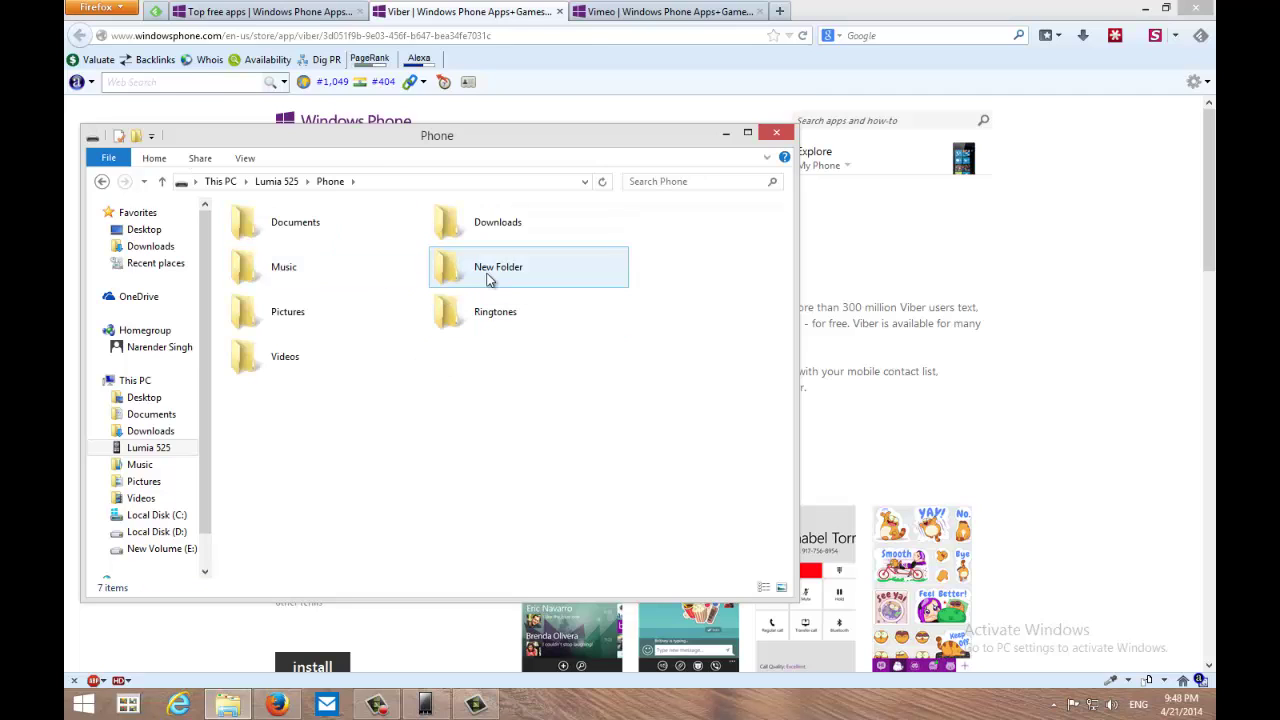
pyautogui.doubleClick(497, 278)
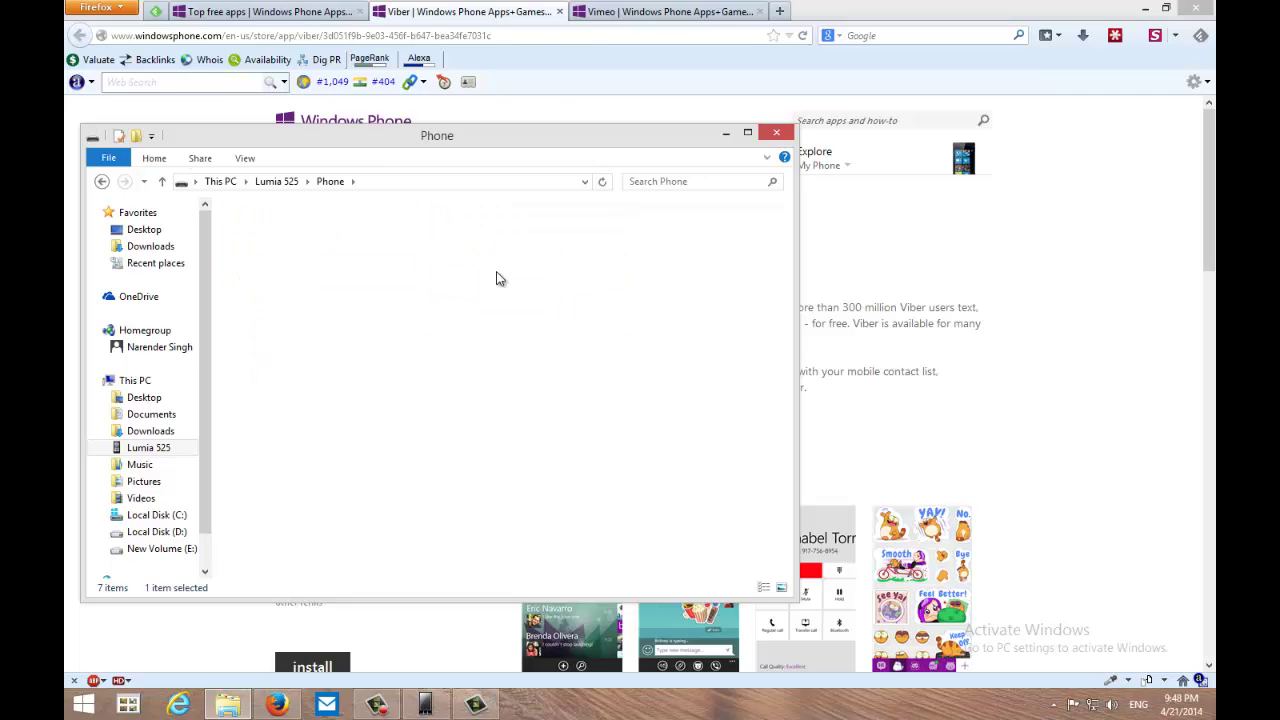
pyautogui.rightClick(409, 328)
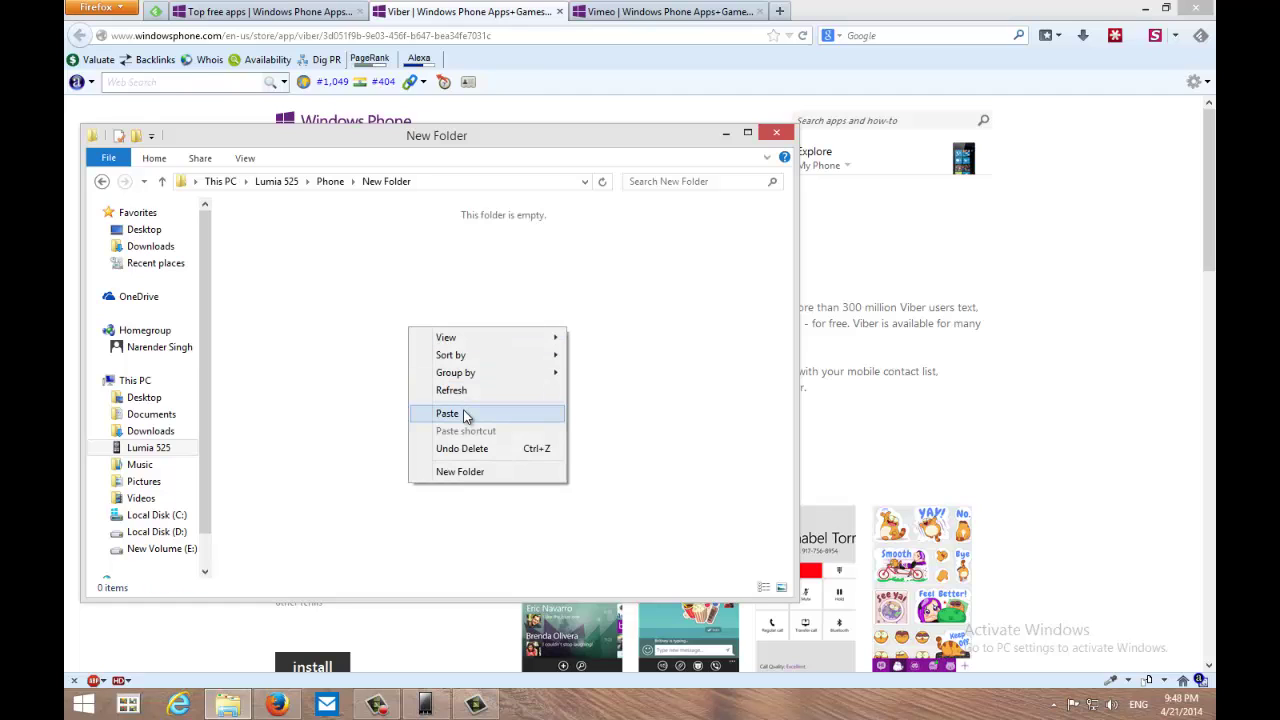
pyautogui.click(464, 414)
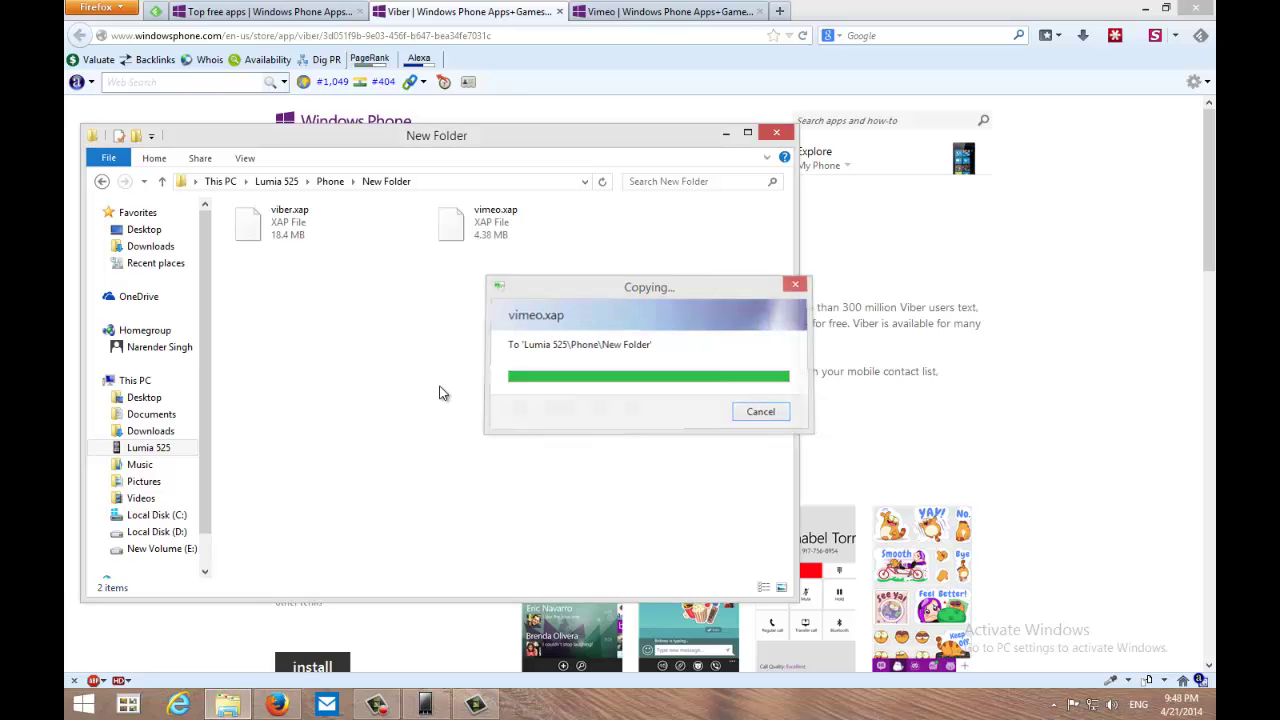
pyautogui.click(776, 132)
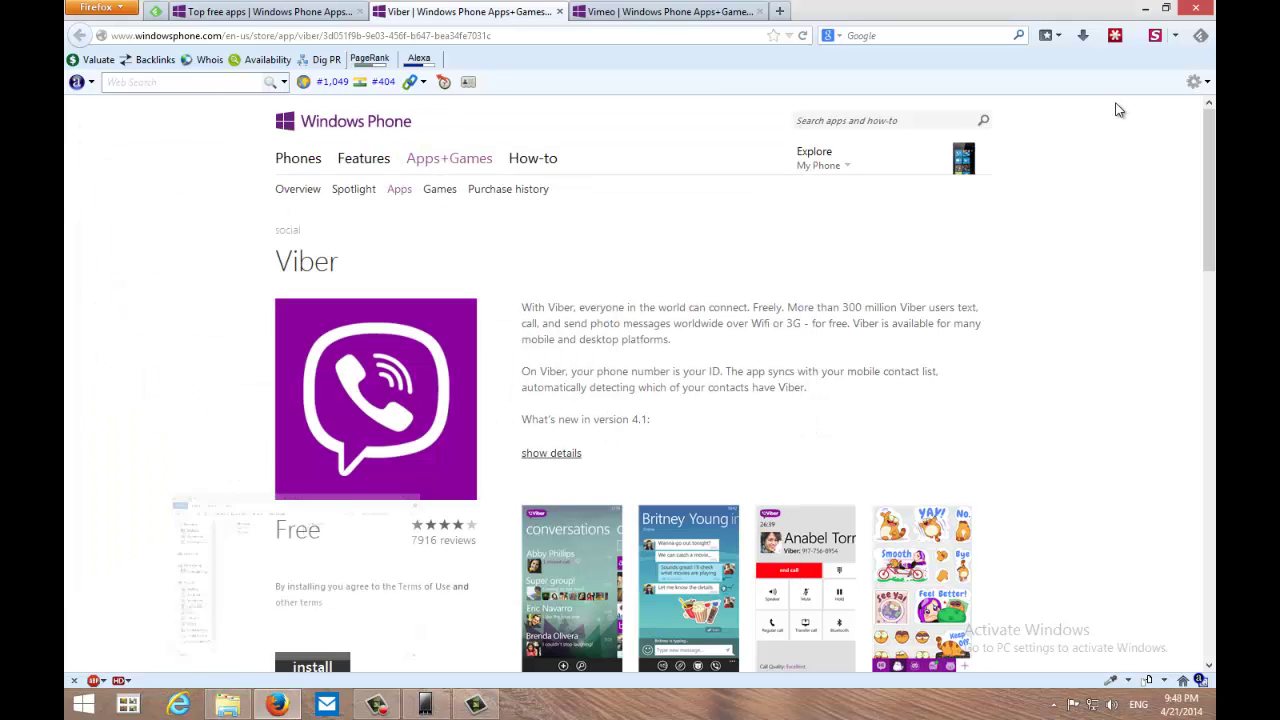
# Mirror the Lumia with Project My Screen App, unlock it, and launch its Store app
pyautogui.click(1147, 10)
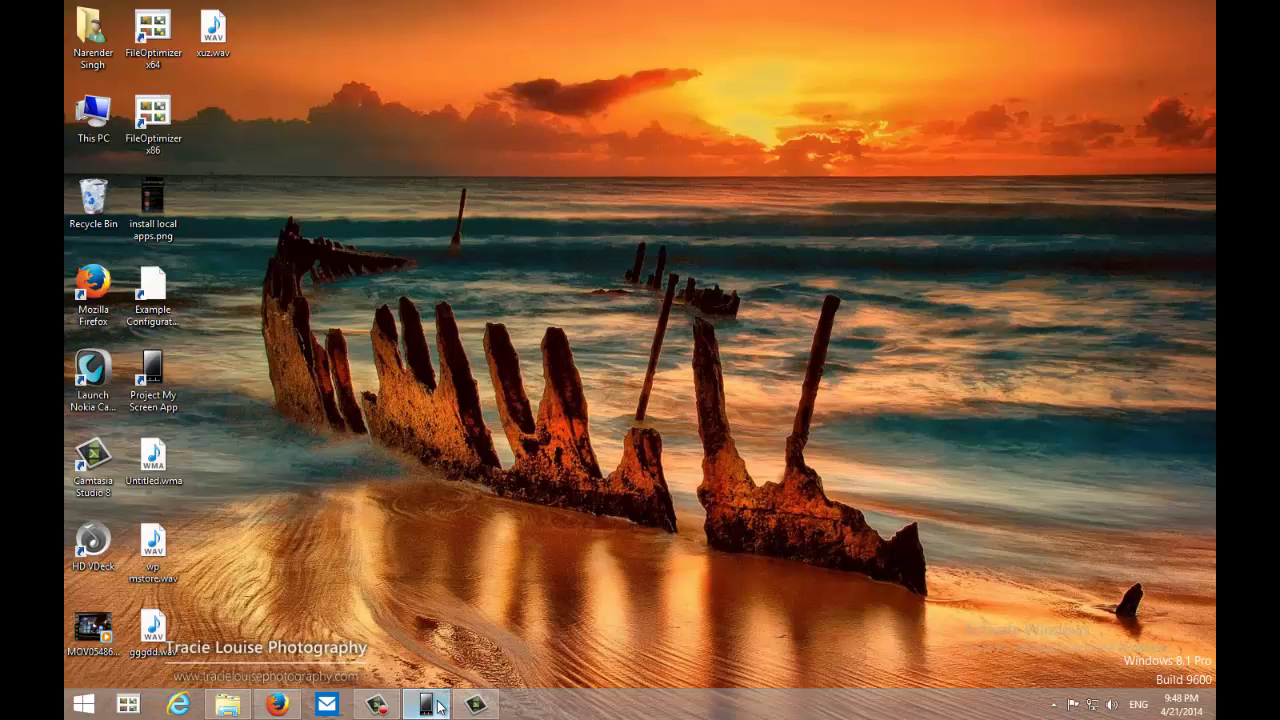
pyautogui.click(428, 705)
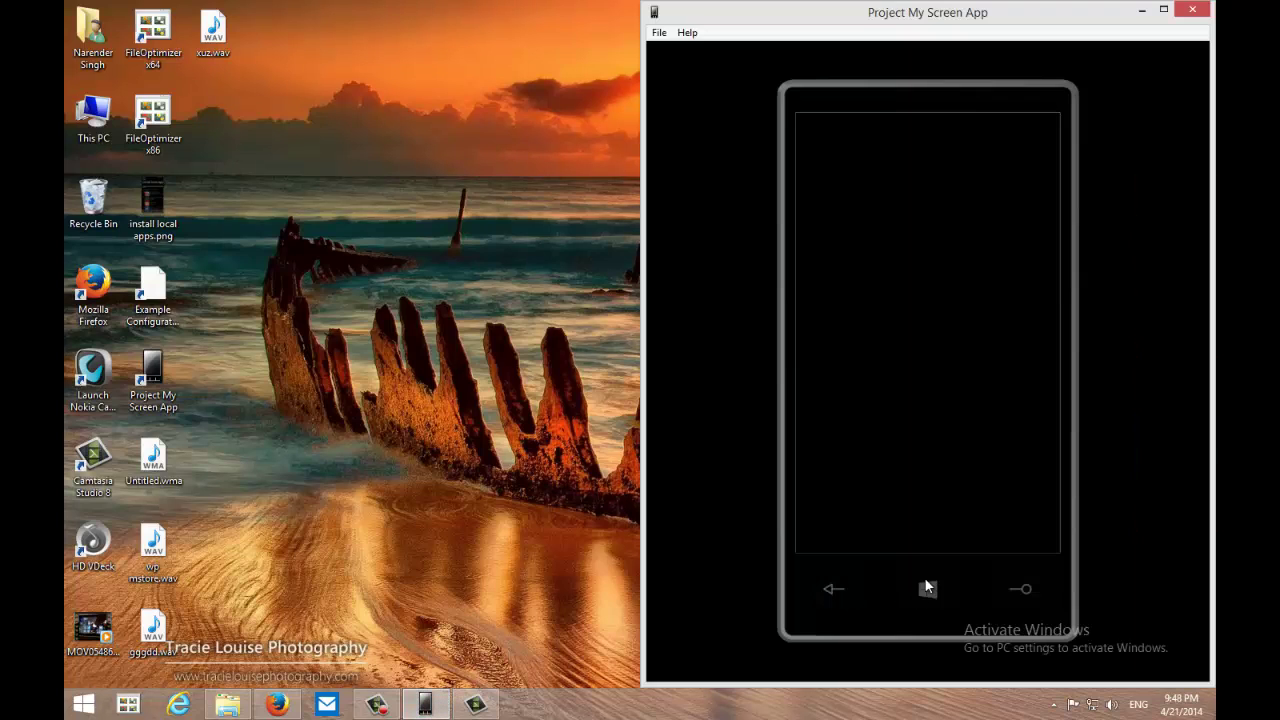
pyautogui.moveTo(925, 440); pyautogui.dragTo(928, 178)
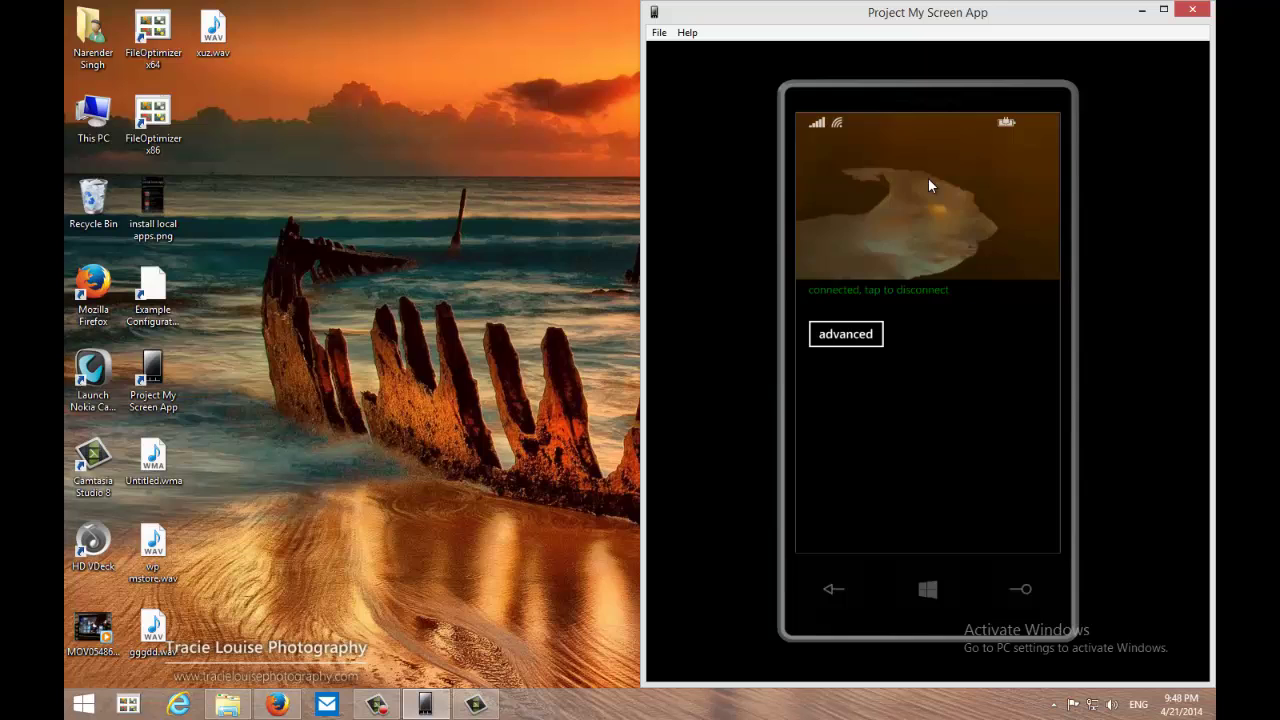
pyautogui.click(927, 591)
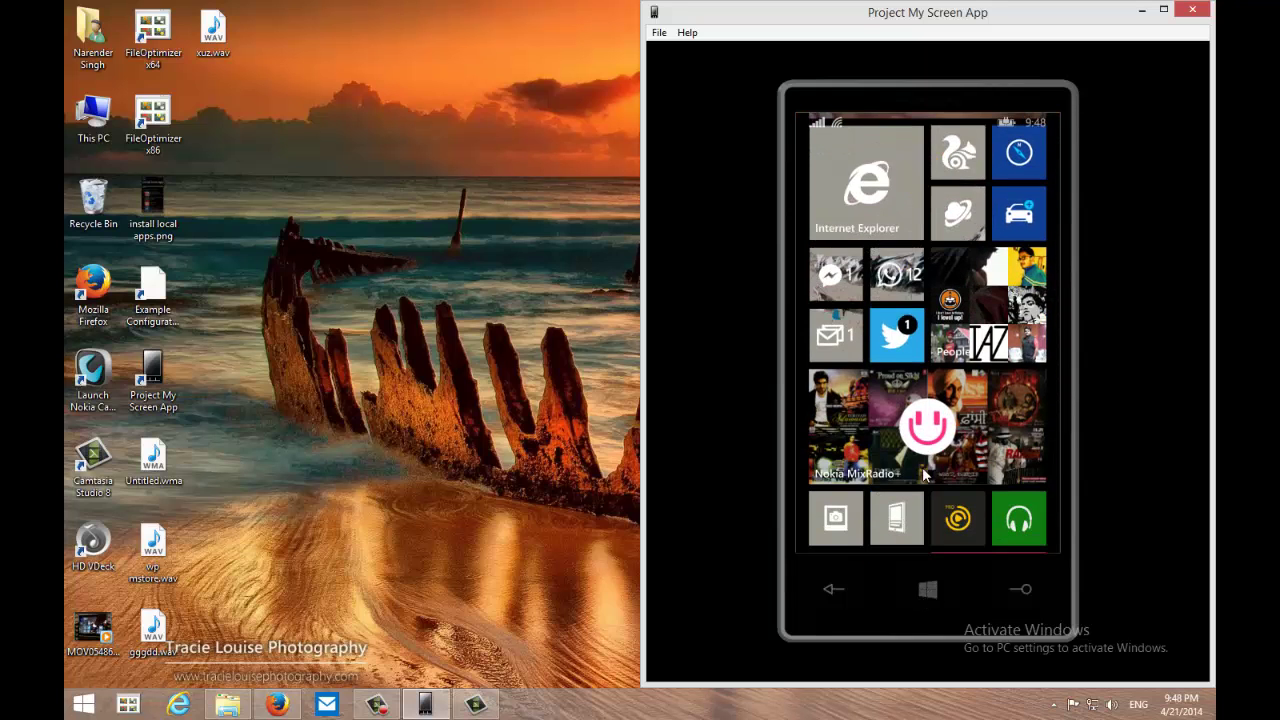
pyautogui.moveTo(923, 460); pyautogui.dragTo(928, 180)
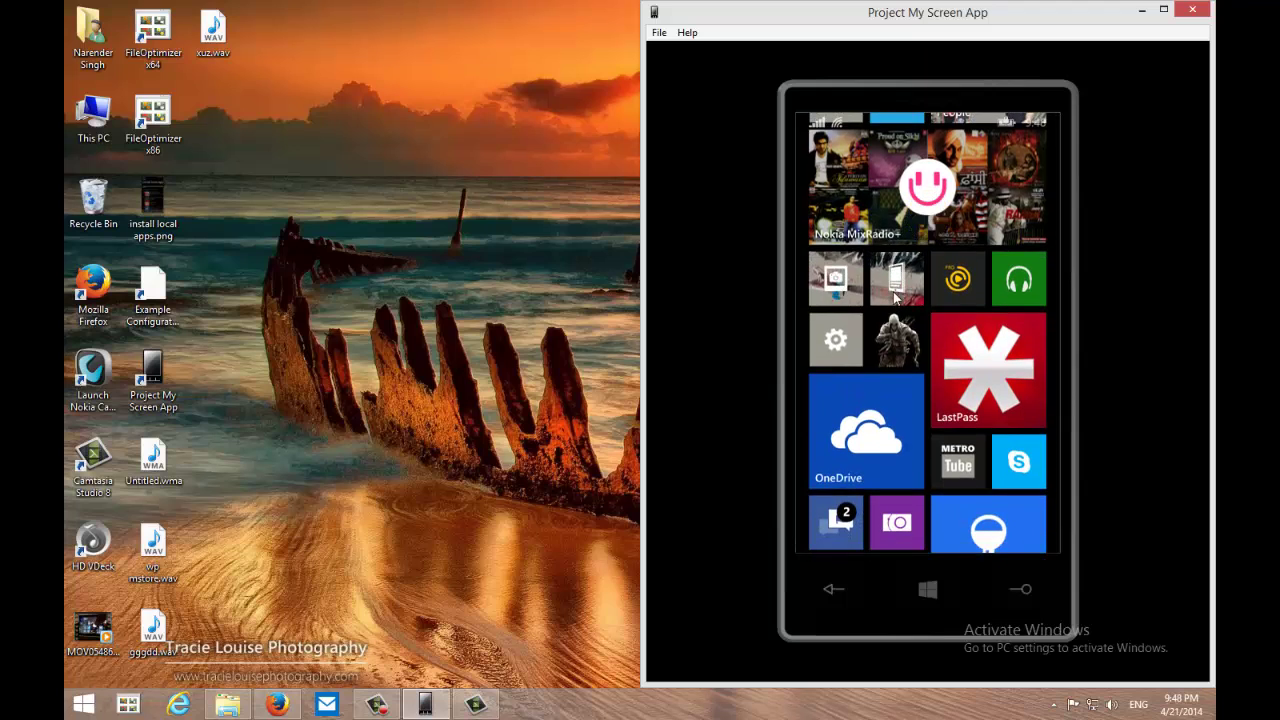
pyautogui.moveTo(910, 400); pyautogui.dragTo(910, 200)
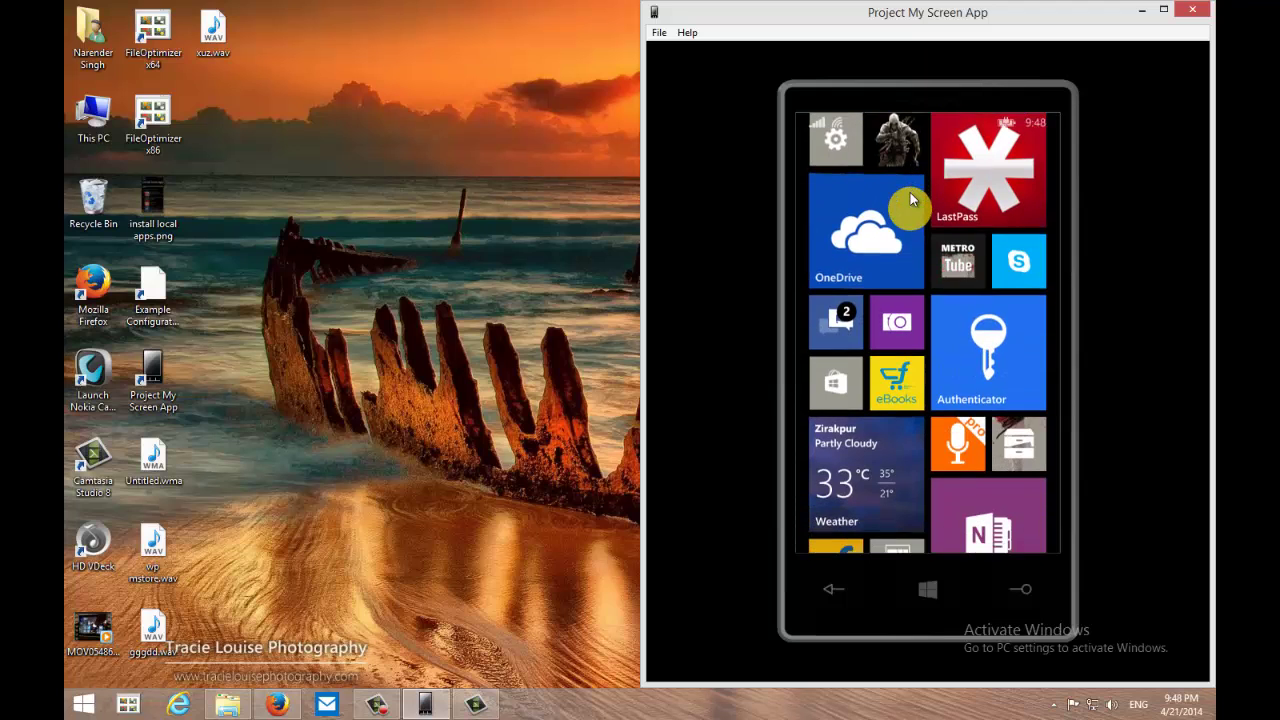
pyautogui.click(824, 366)
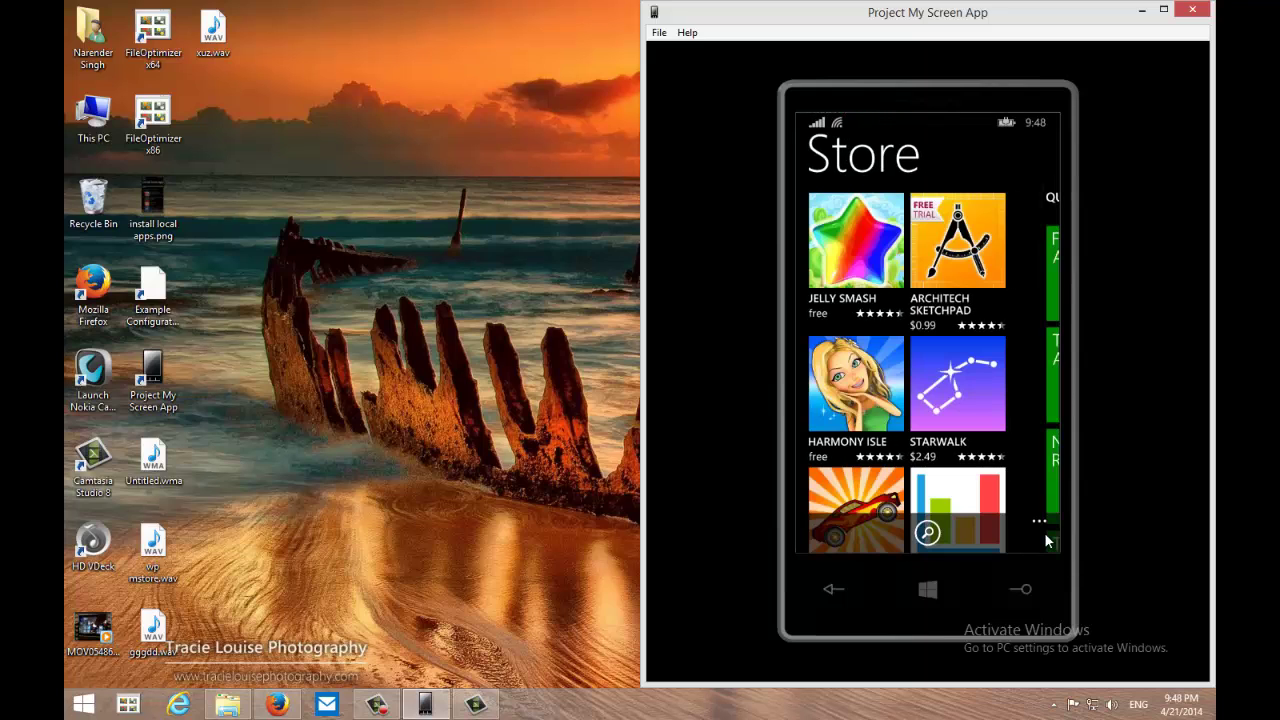
# Select Viber and Vimeo under install local apps, install them, and allow location access
pyautogui.click(1044, 532)
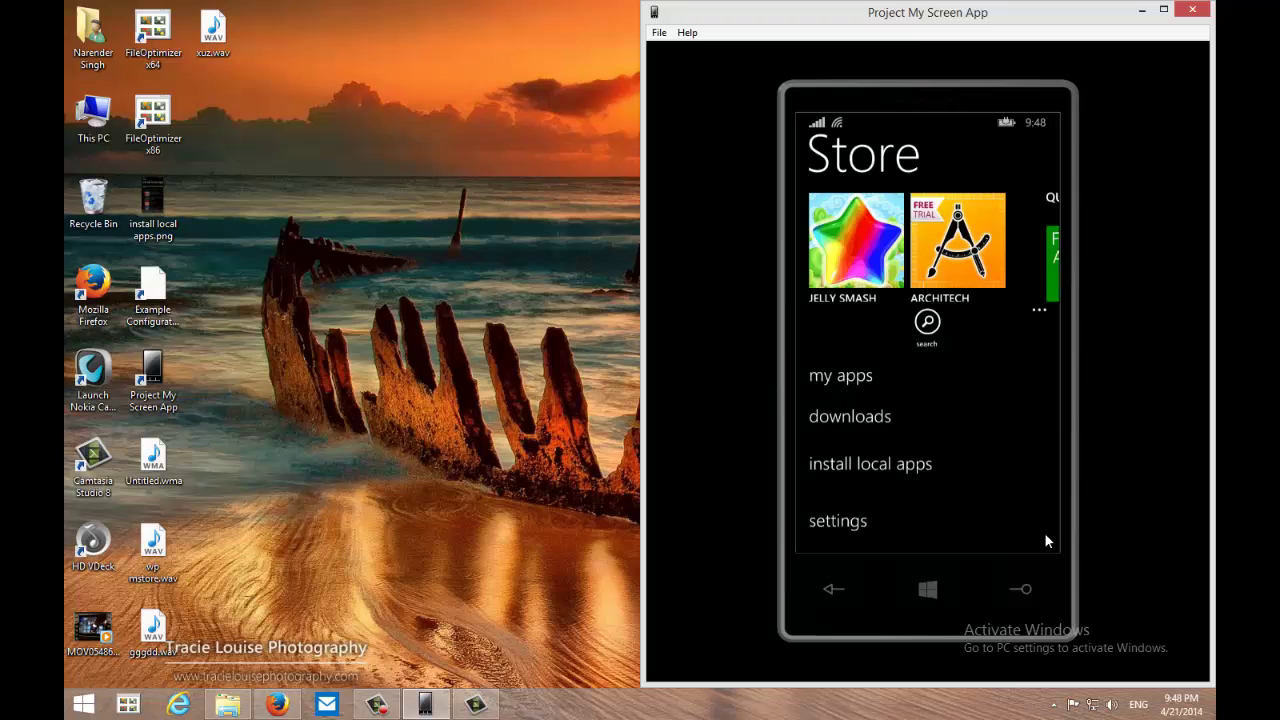
pyautogui.click(882, 441)
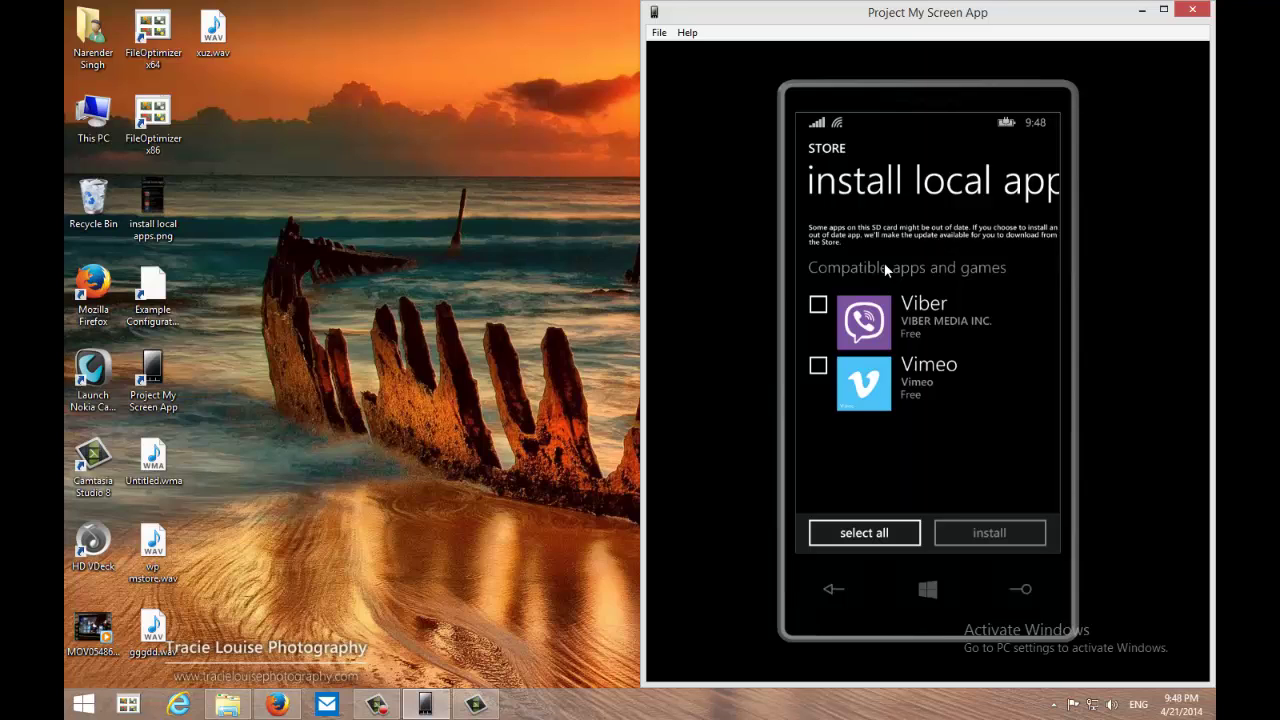
pyautogui.click(819, 304)
pyautogui.click(819, 365)
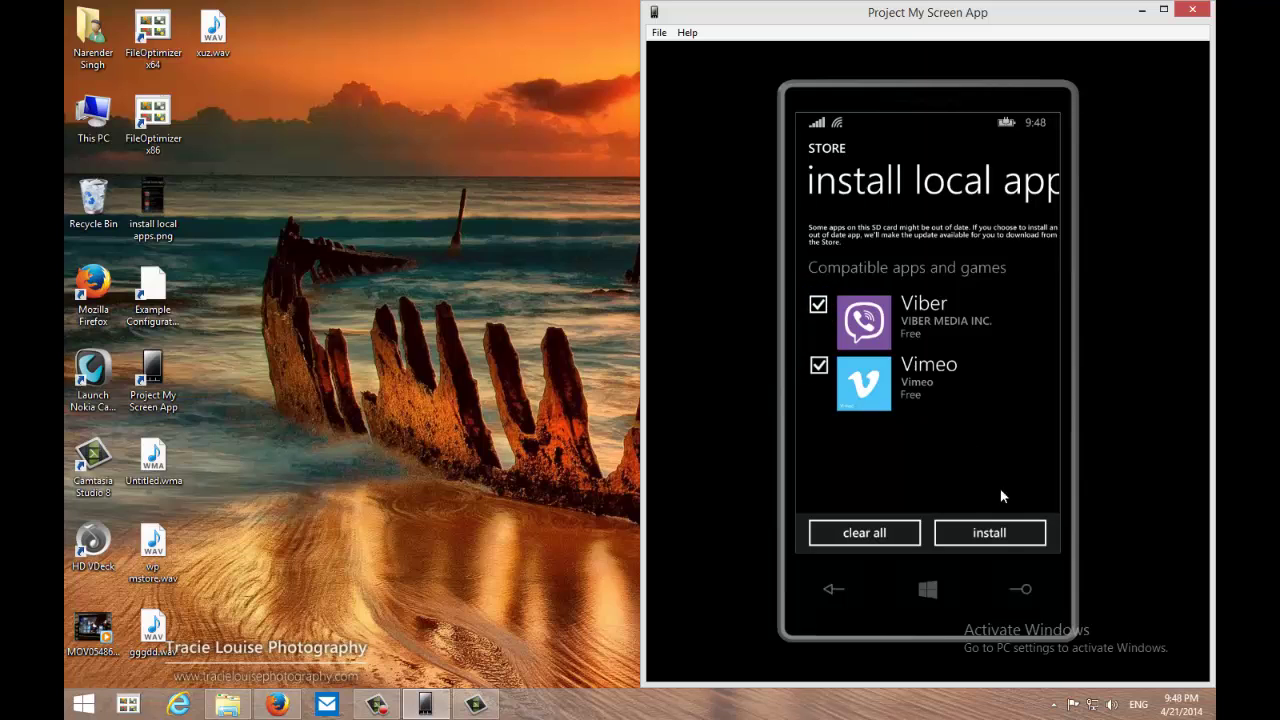
pyautogui.click(997, 537)
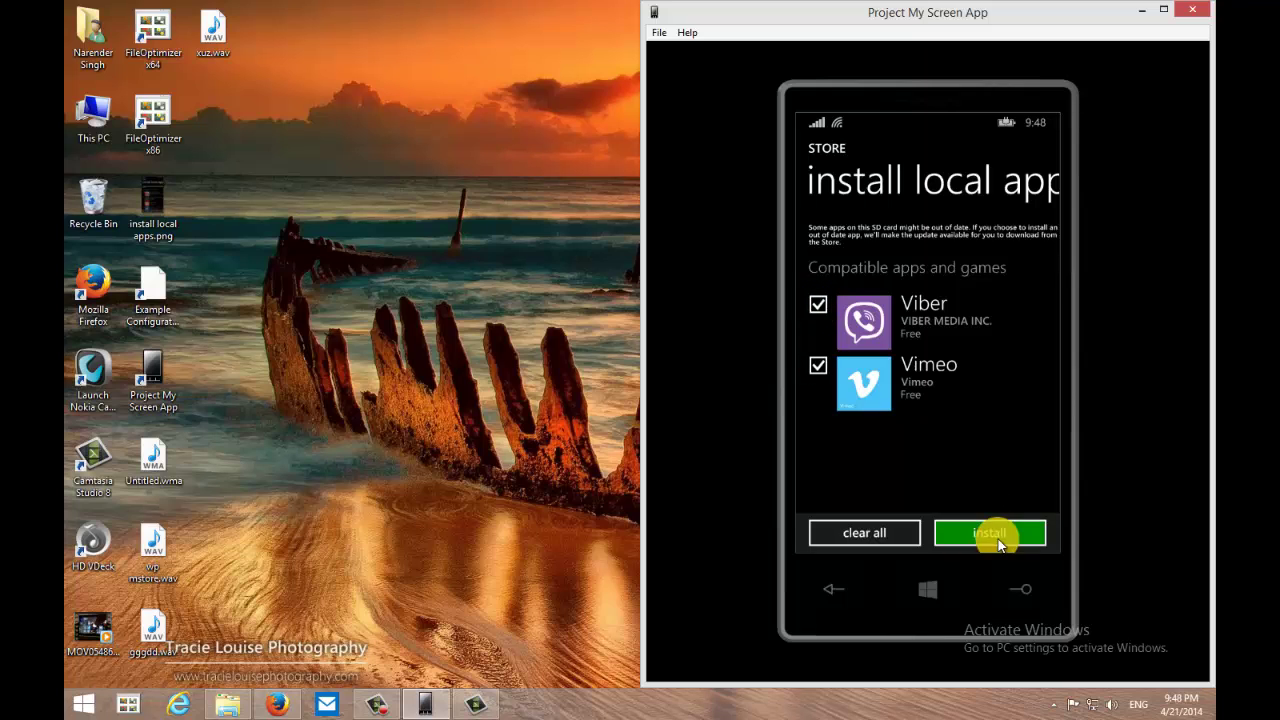
pyautogui.click(861, 407)
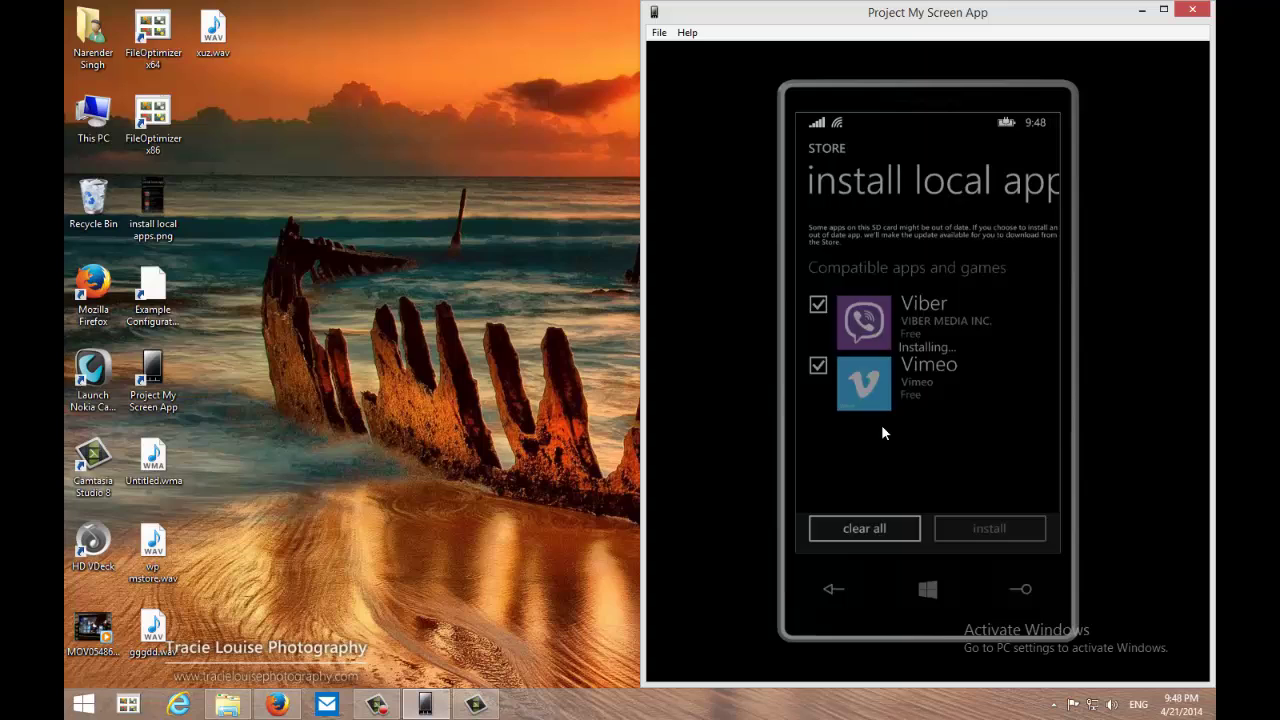